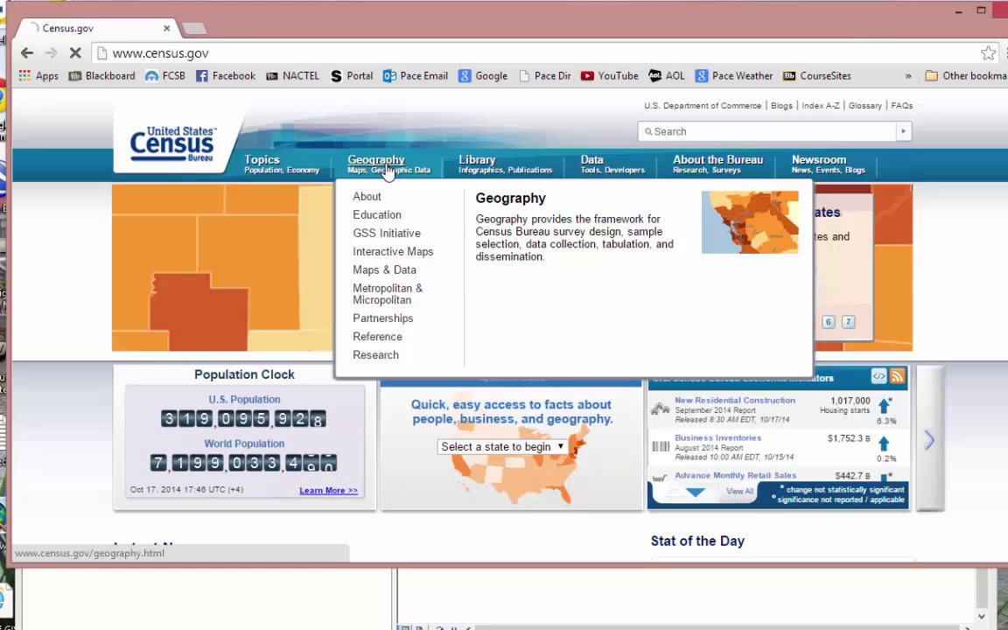
# Go to the Census.gov Geography page and scroll to its TIGER Products listing
pyautogui.click(386, 169)
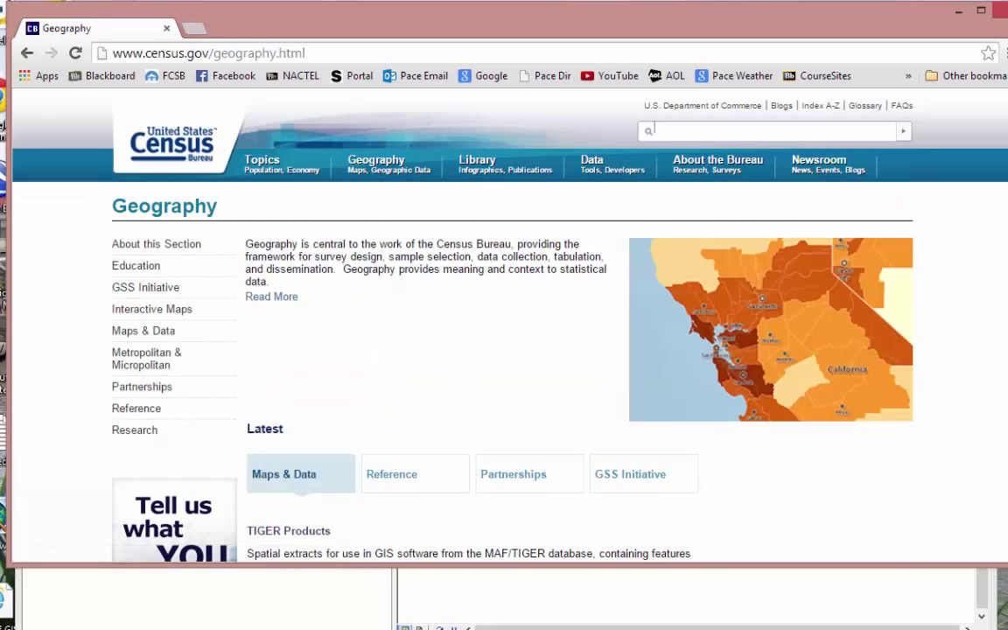
pyautogui.scroll(-3, 504, 350)
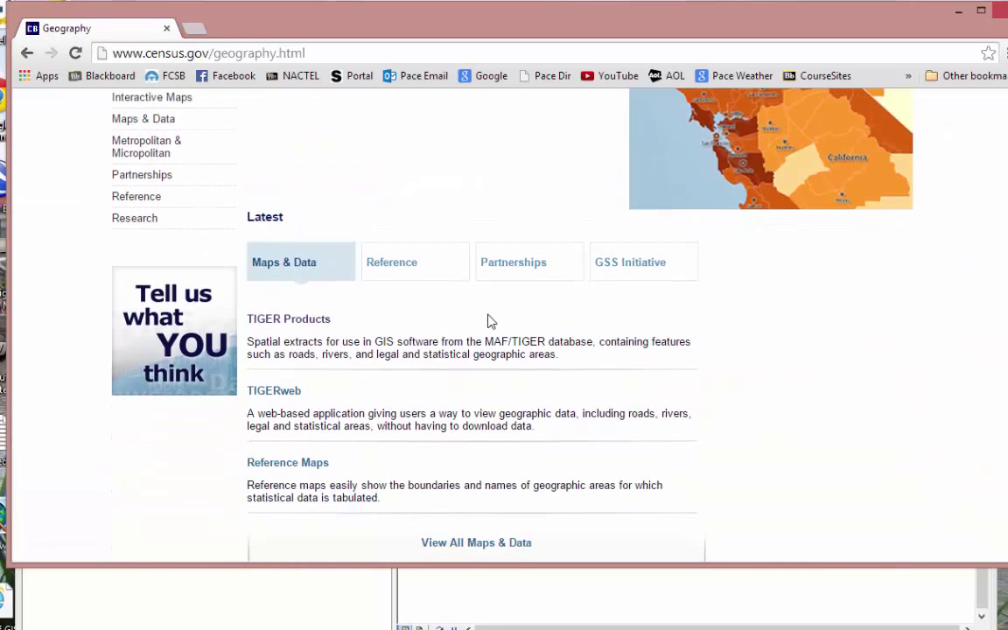
# Go via TIGER Products to TIGER/Line with Selected Demographic and Economic Data; expand 2008 - 2012 Detailed Tables
pyautogui.click(296, 320)
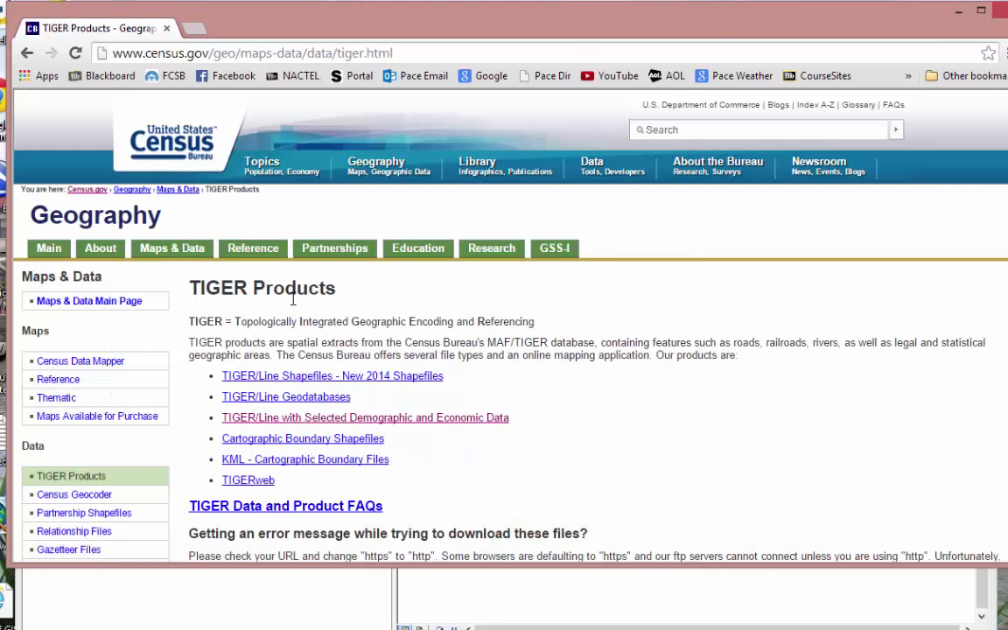
pyautogui.scroll(-3, 900, 253)
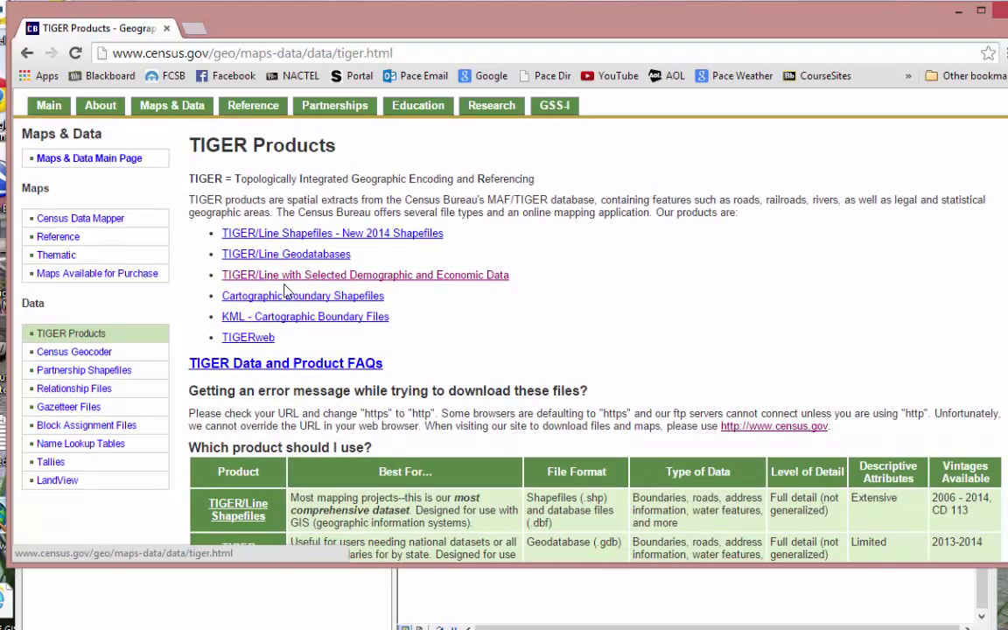
pyautogui.click(447, 280)
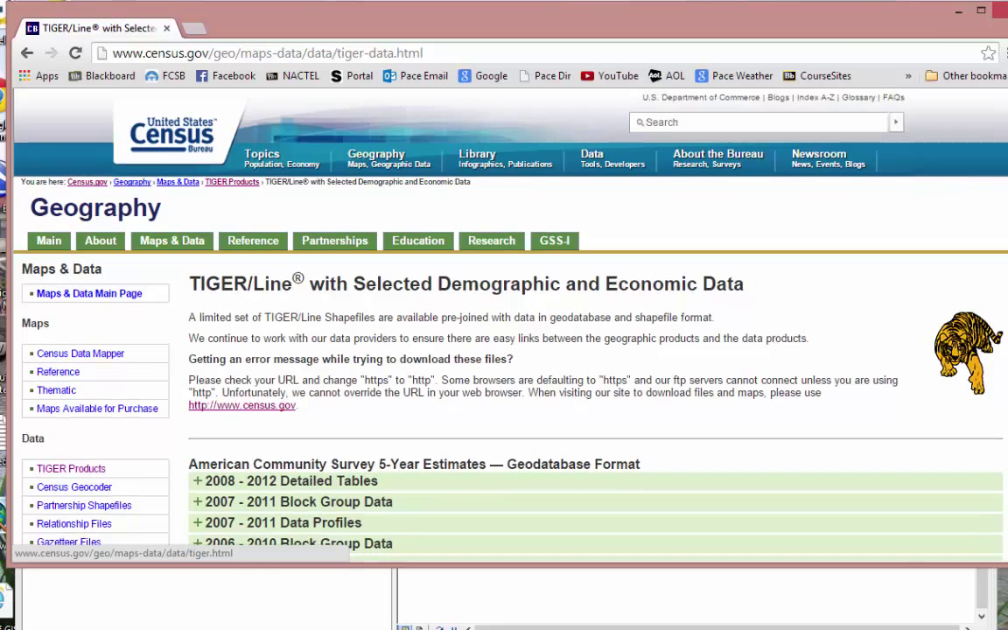
pyautogui.scroll(-3, 981, 247)
pyautogui.click(320, 326)
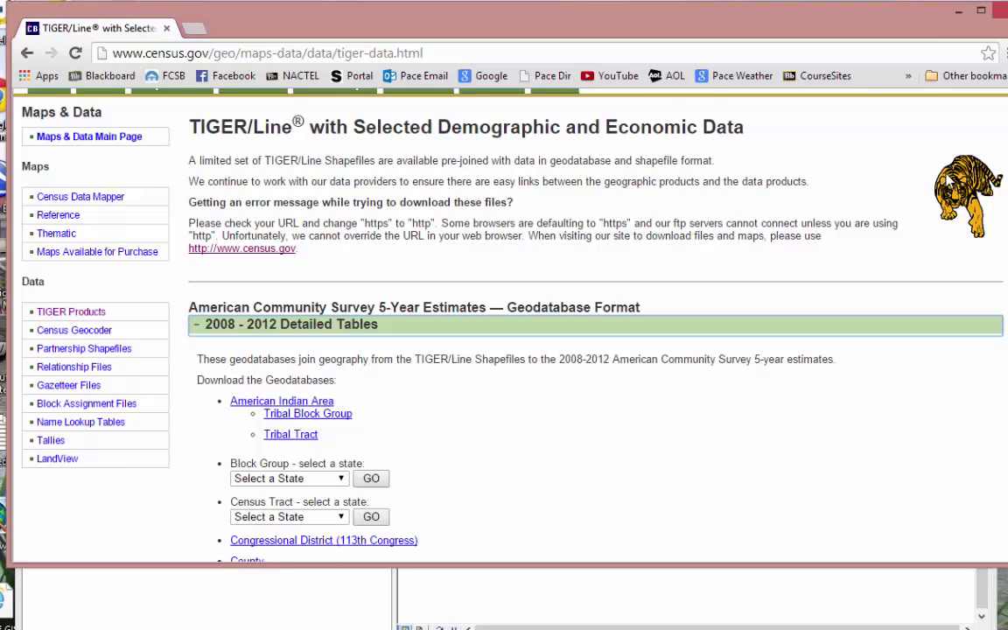
pyautogui.scroll(-4, 786, 276)
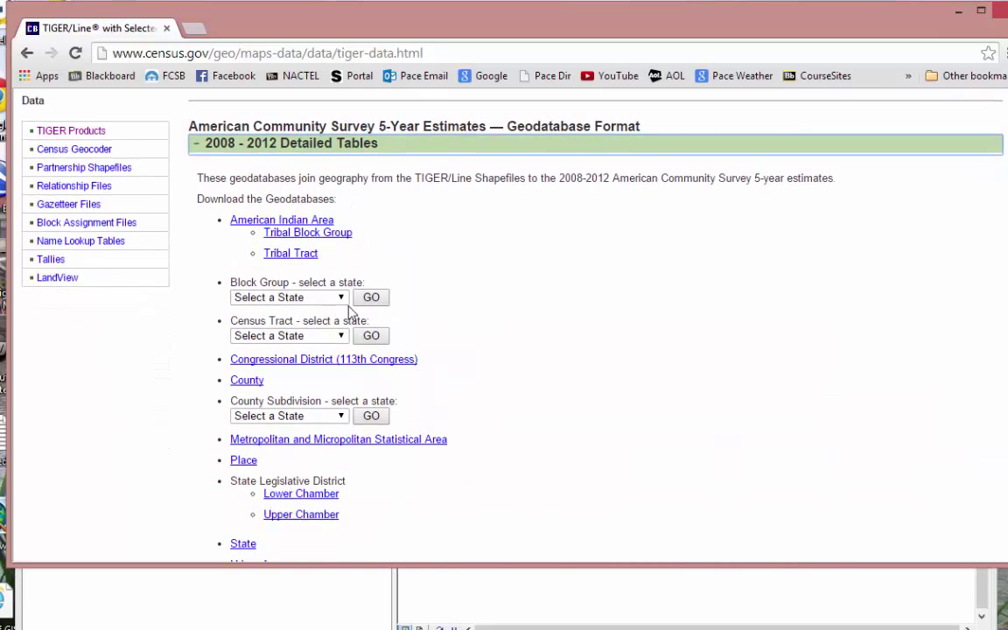
# Download the Connecticut Block Group geodatabase zip into C:\ArcGIS\Connecticut and show it in its folder
pyautogui.click(340, 297)
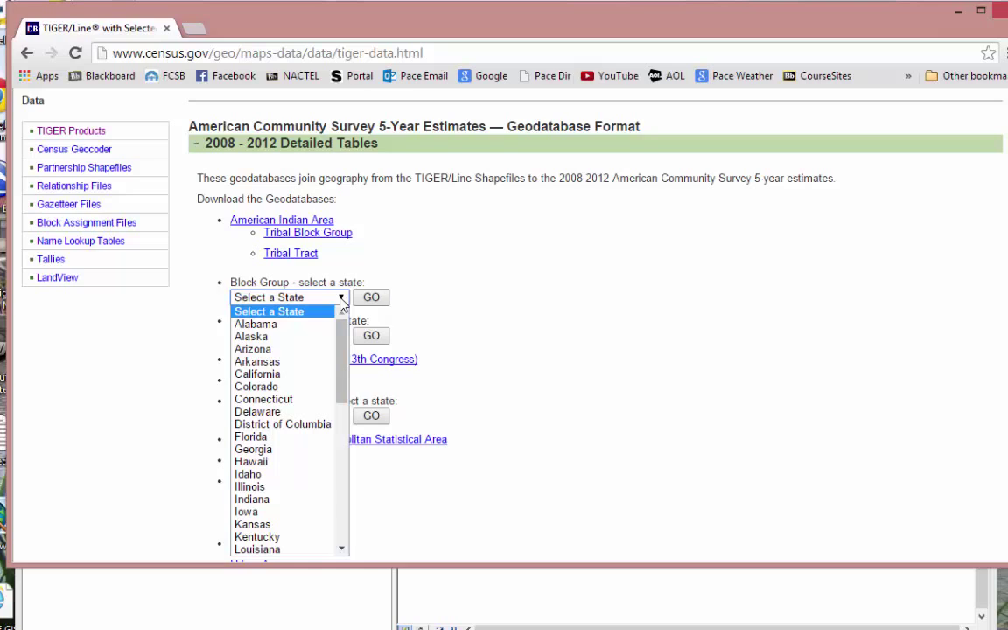
pyautogui.click(292, 400)
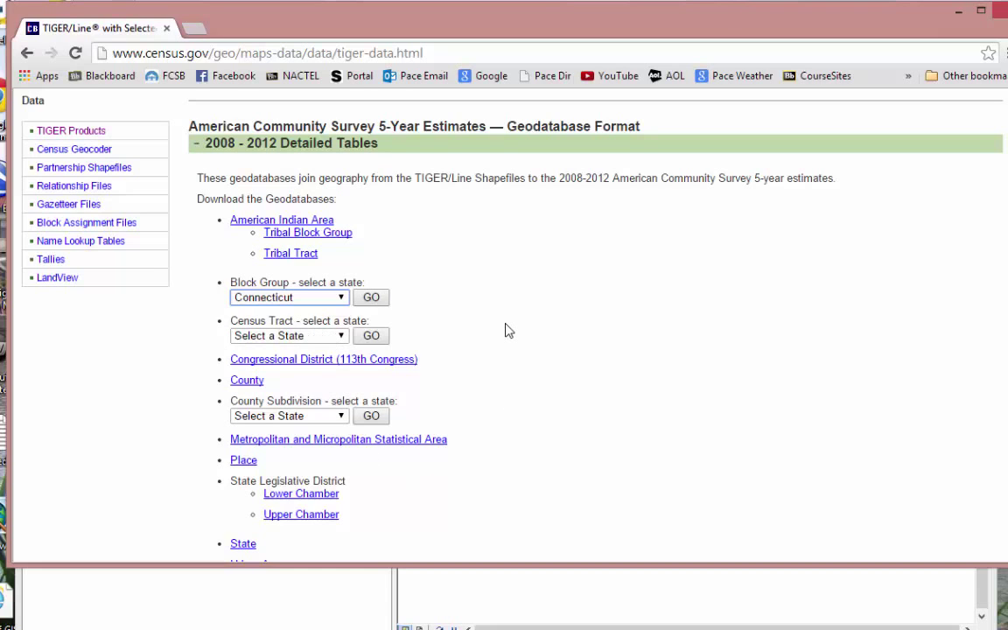
pyautogui.click(371, 297)
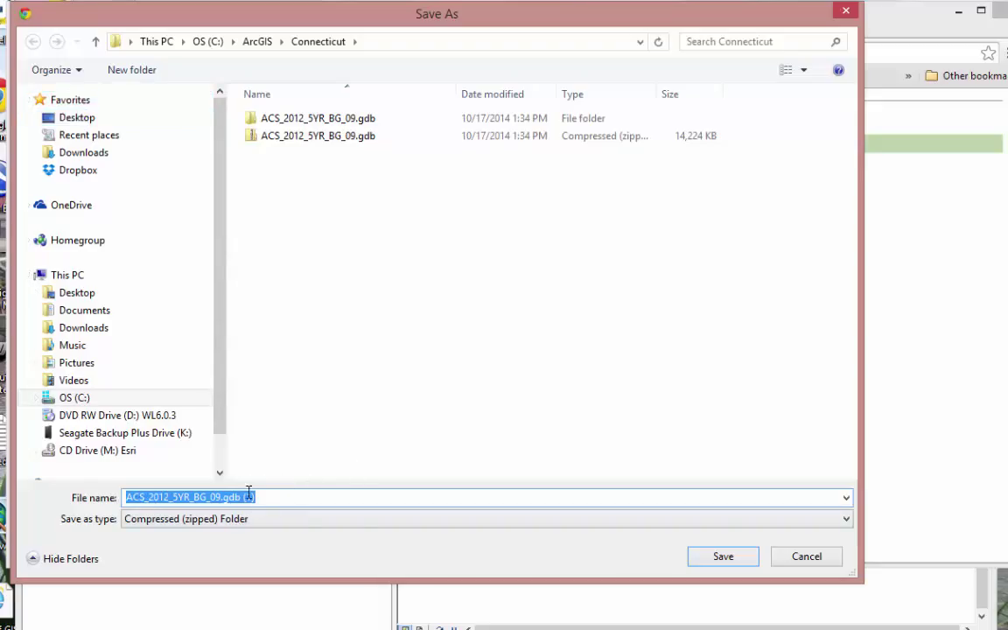
pyautogui.click(723, 557)
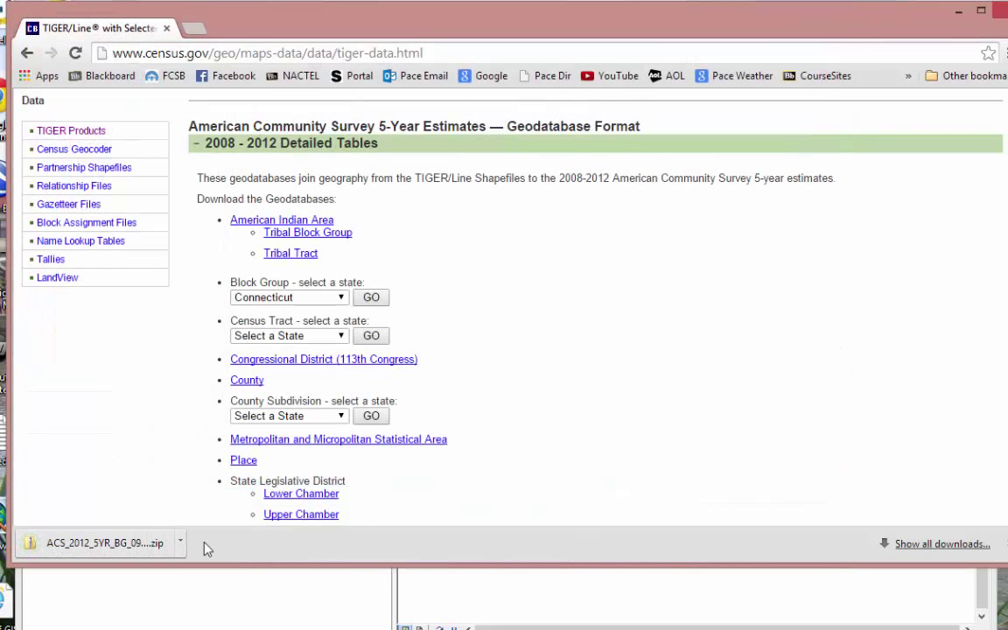
pyautogui.click(180, 543)
pyautogui.click(236, 614)
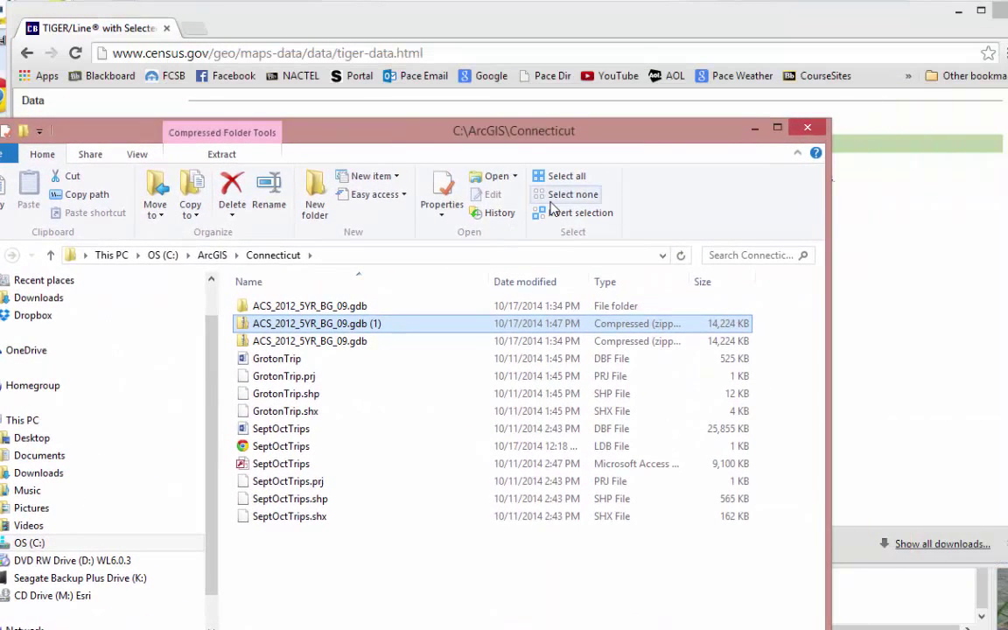
# Extract all of ACS_2012_5YR_BG_09.gdb (1).zip into the default folder beside it
pyautogui.click(259, 325)
pyautogui.doubleClick(246, 325)
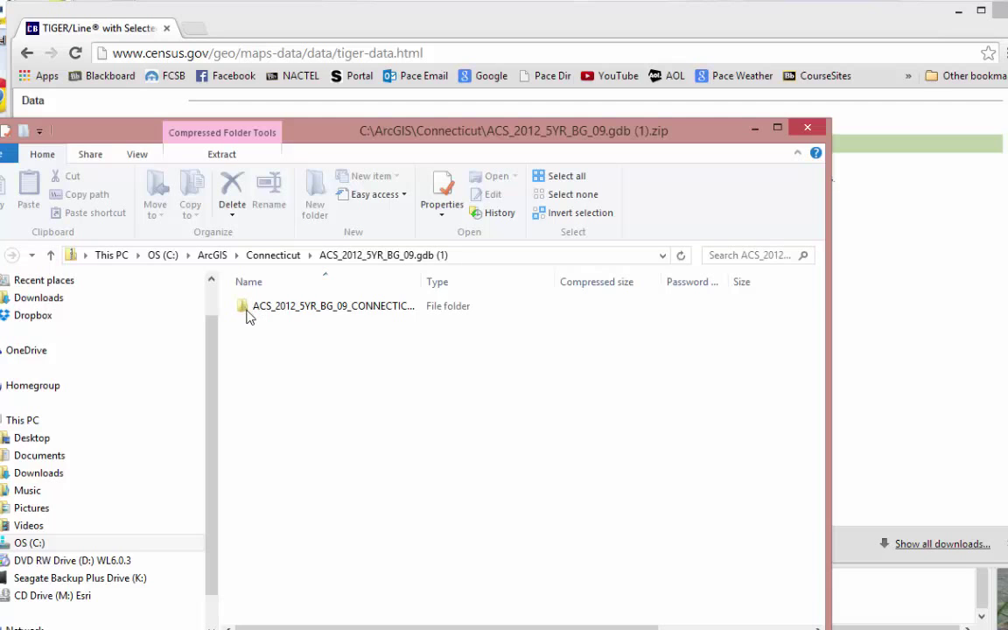
pyautogui.click(222, 154)
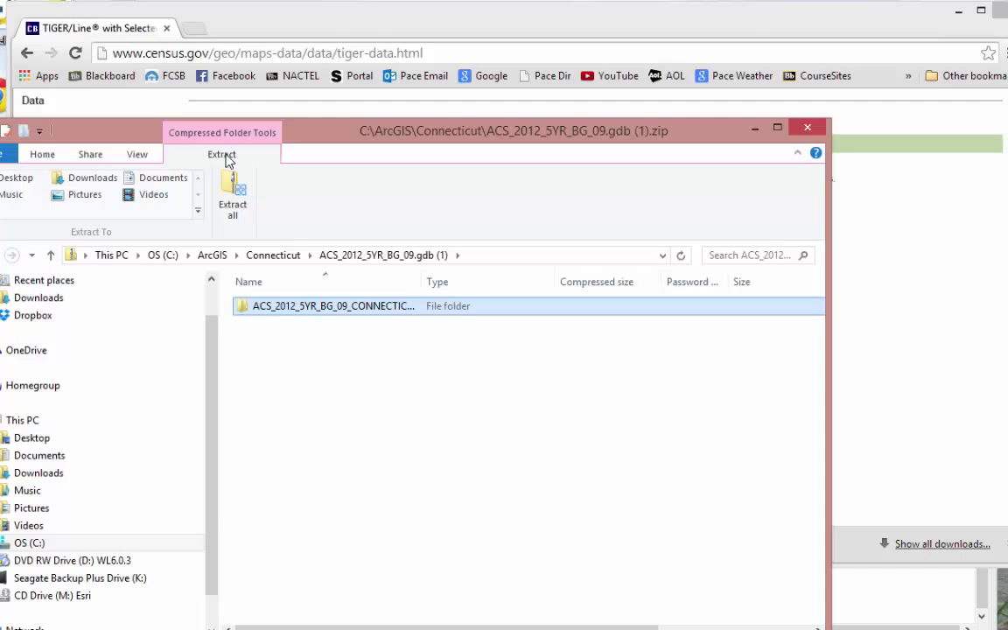
pyautogui.click(232, 195)
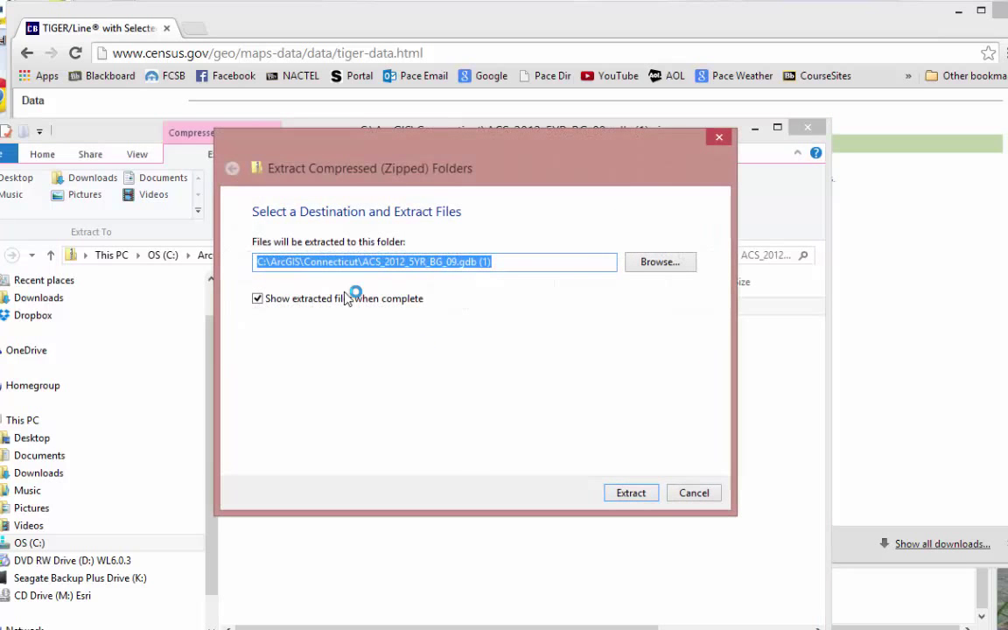
pyautogui.click(628, 493)
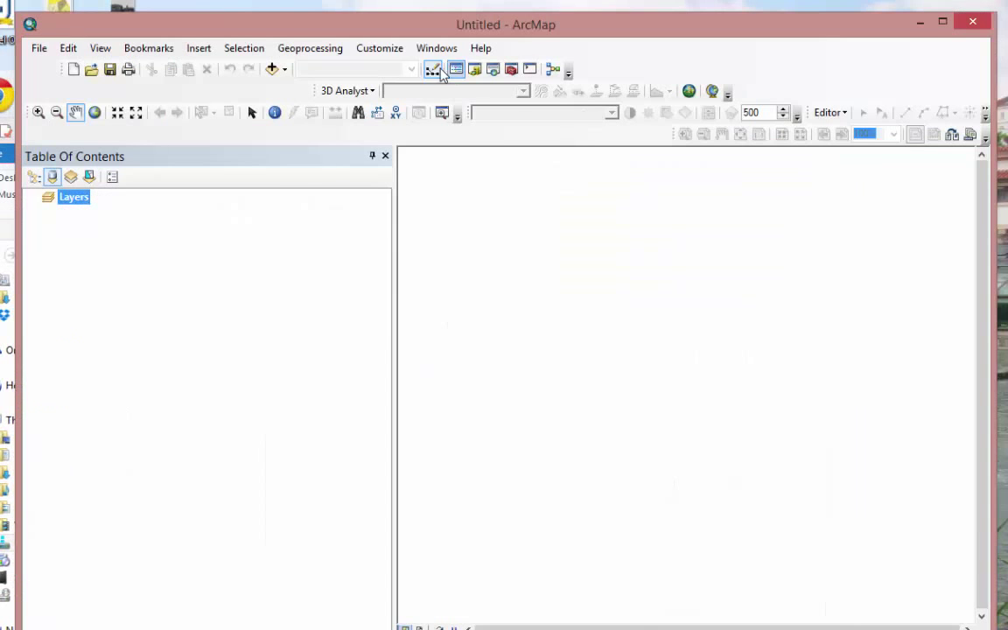
# In Add Data, open ACS_2012_5YR_BG_09.gdb (1) and then the ACS_2012_5YR_BG_09_CONNECTICUT.gdb geodatabase
pyautogui.moveTo(391, 32)
pyautogui.mouseDown()
pyautogui.moveTo(376, 65)
pyautogui.moveTo(380, 32)
pyautogui.mouseUp()
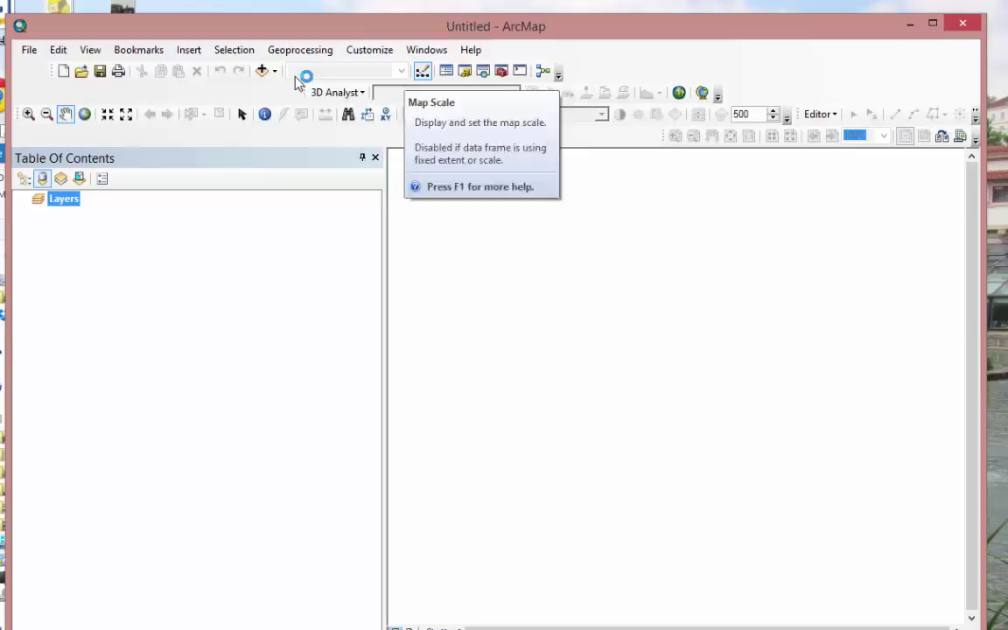
pyautogui.click(264, 74)
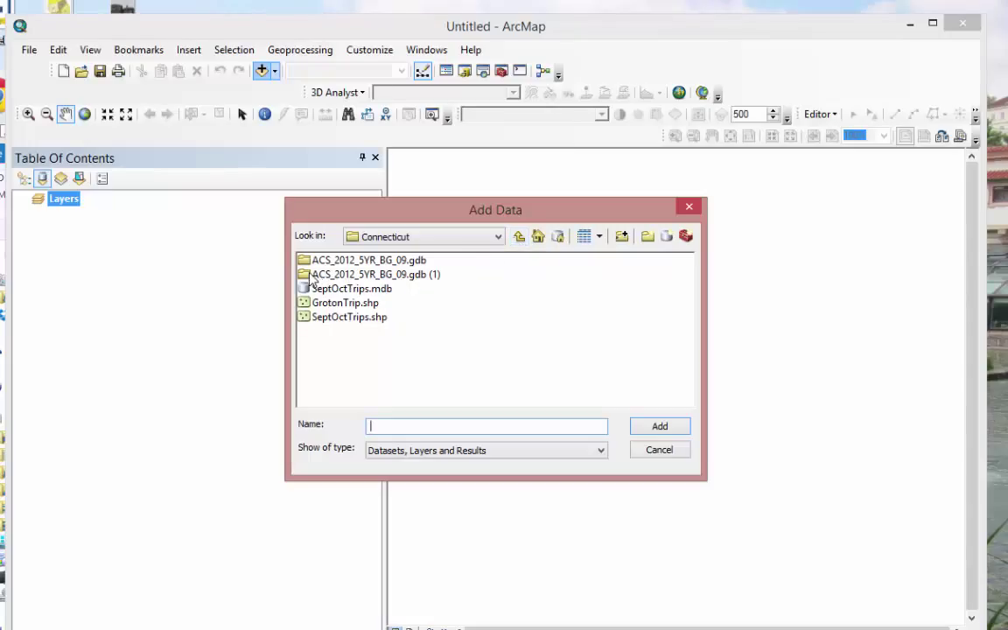
pyautogui.doubleClick(311, 274)
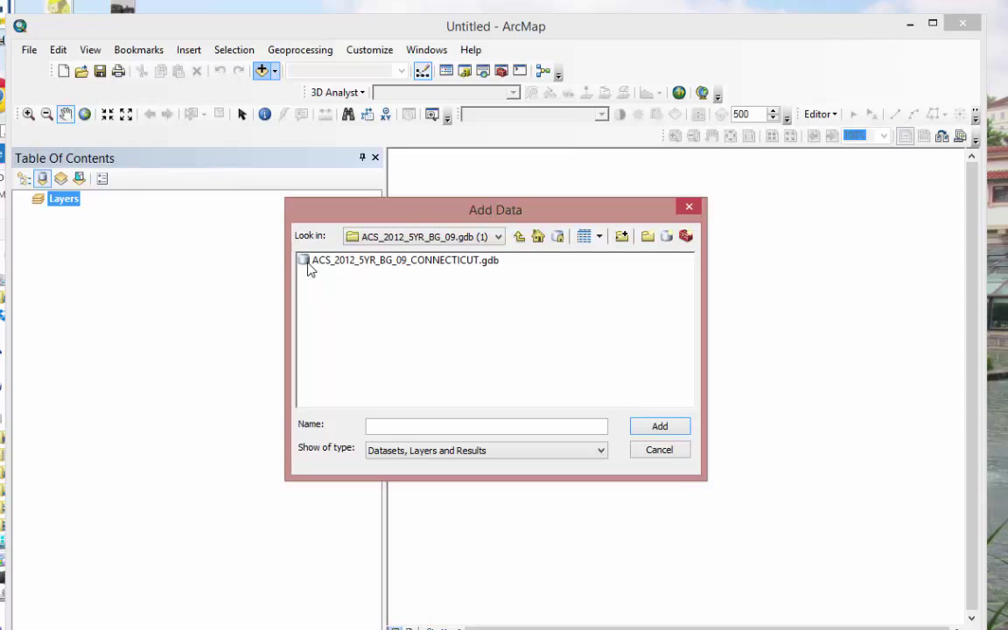
pyautogui.click(307, 262)
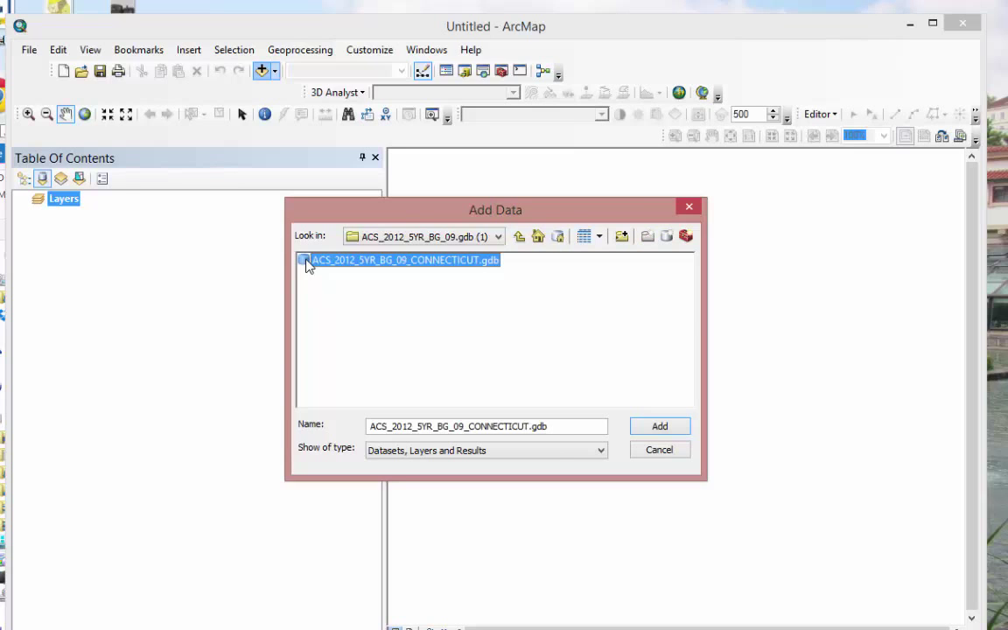
pyautogui.click(659, 429)
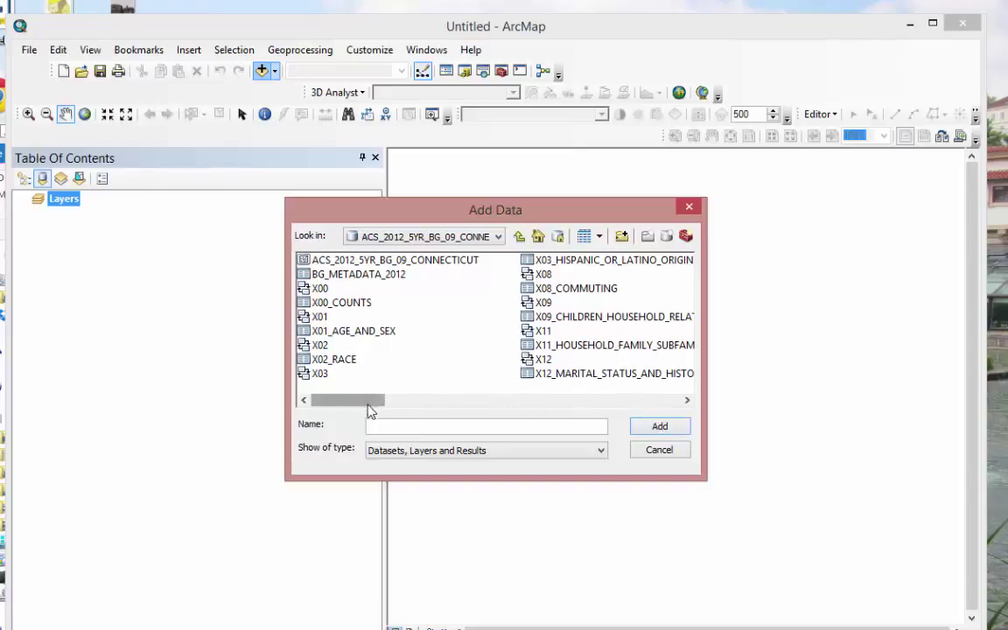
# Add the block-group layer and every table through X25_HOUSING_CHARACTERISTICS to the map
pyautogui.moveTo(372, 405); pyautogui.dragTo(343, 394)
pyautogui.click(308, 260)
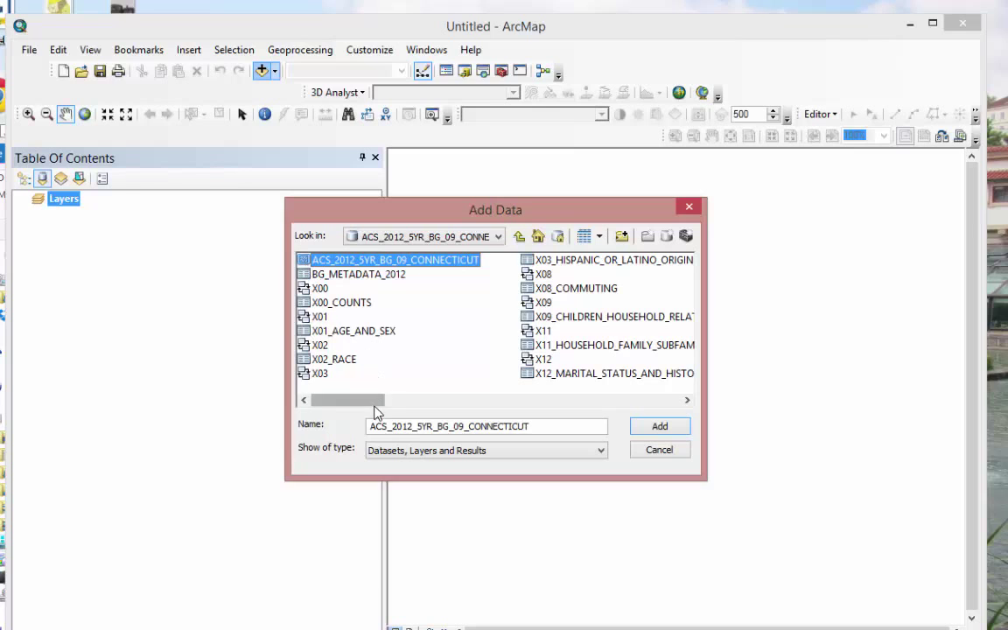
pyautogui.moveTo(376, 404); pyautogui.dragTo(621, 401)
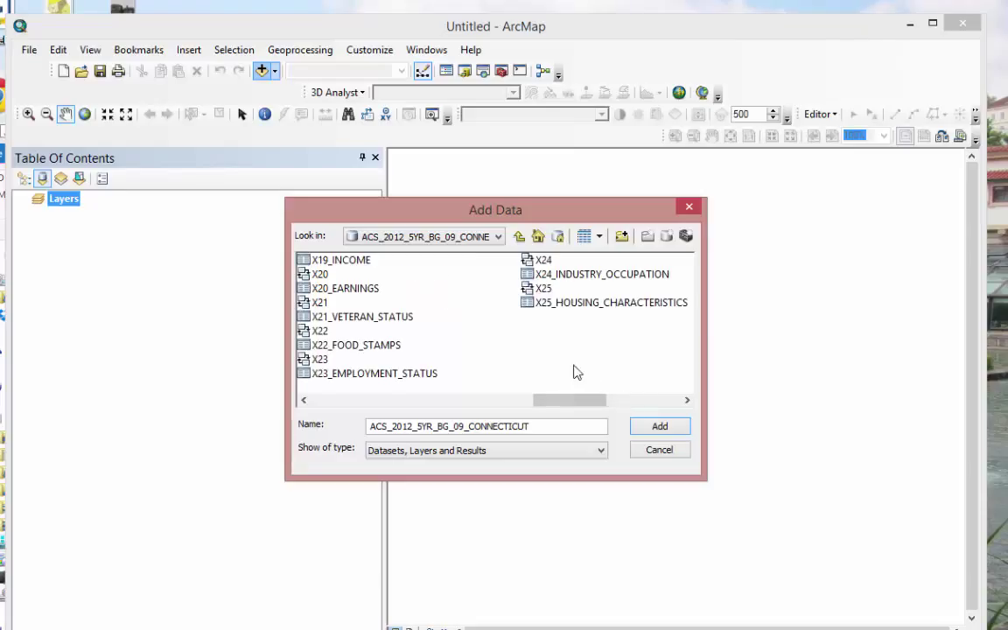
pyautogui.keyDown('shift'); pyautogui.click(569, 306); pyautogui.keyUp('shift')
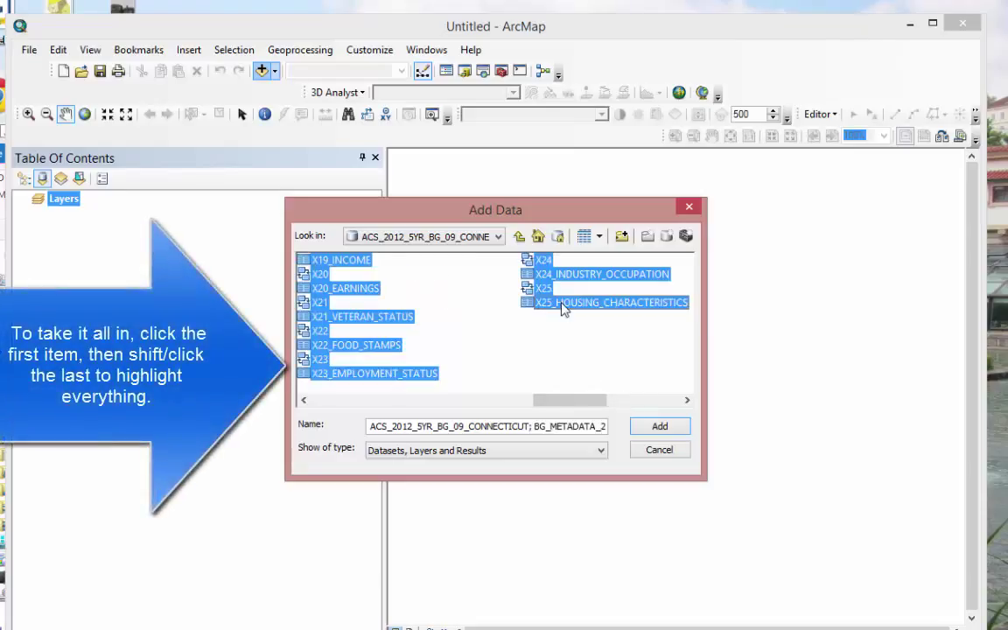
pyautogui.click(661, 427)
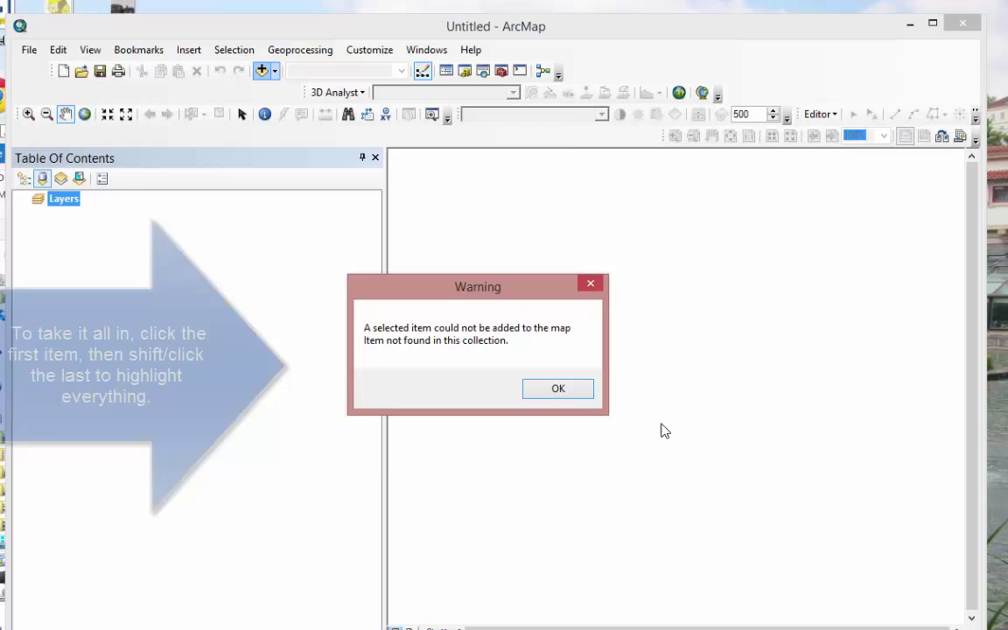
pyautogui.click(556, 388)
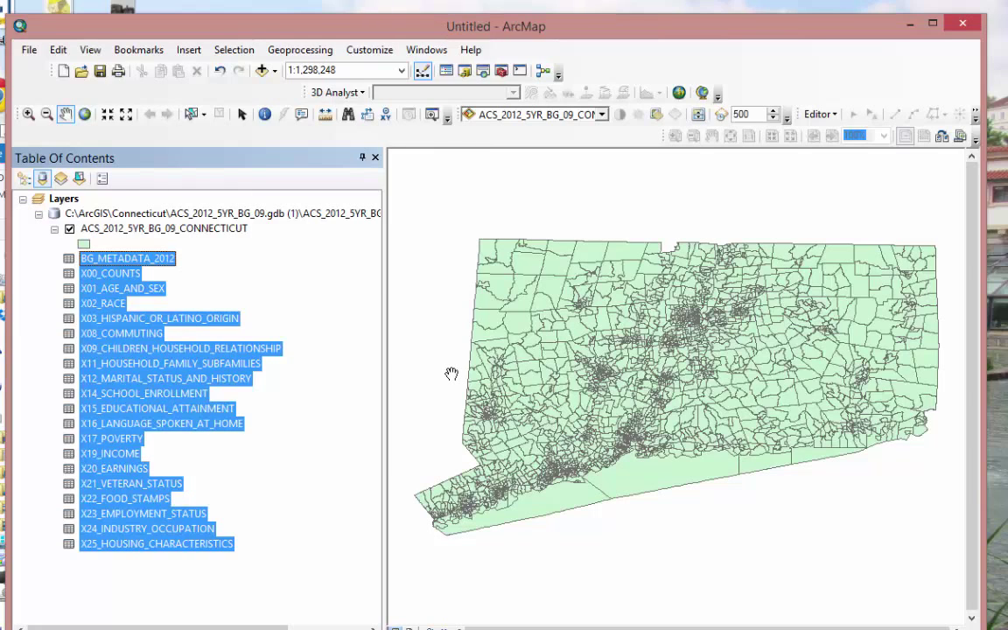
pyautogui.click(226, 229)
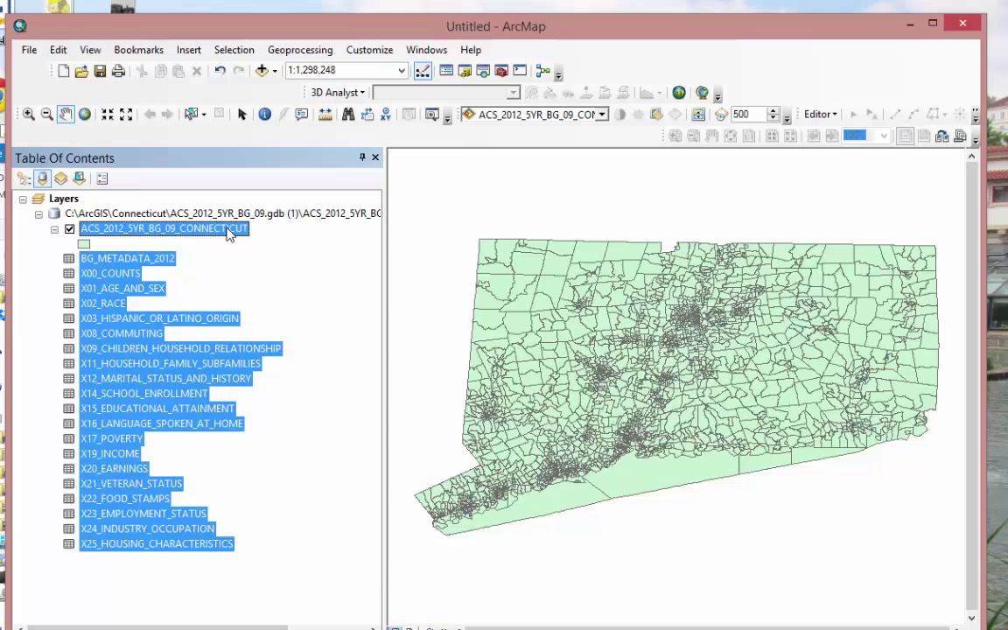
pyautogui.rightClick(227, 230)
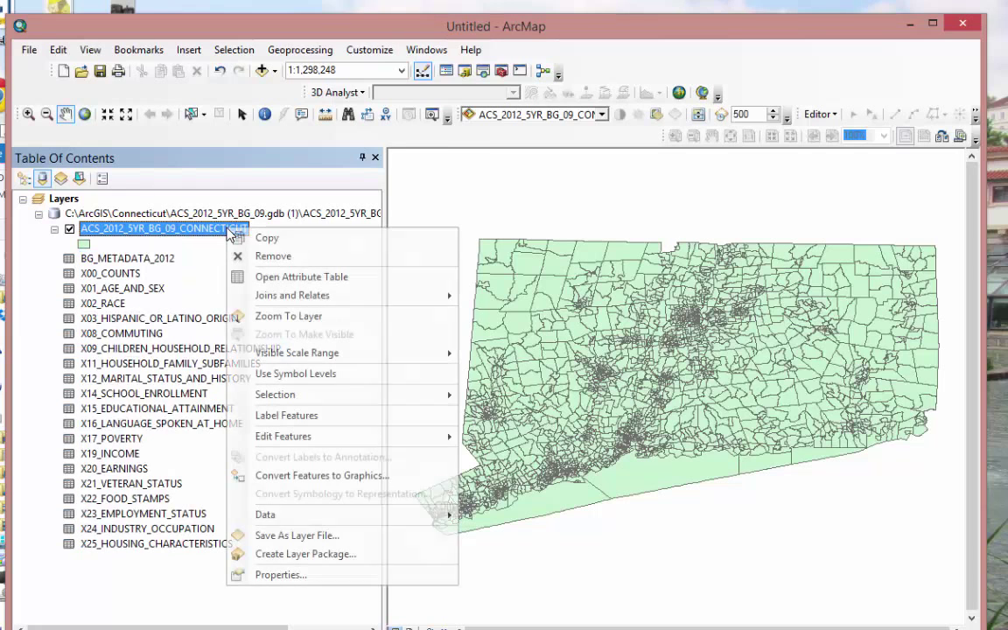
pyautogui.click(297, 278)
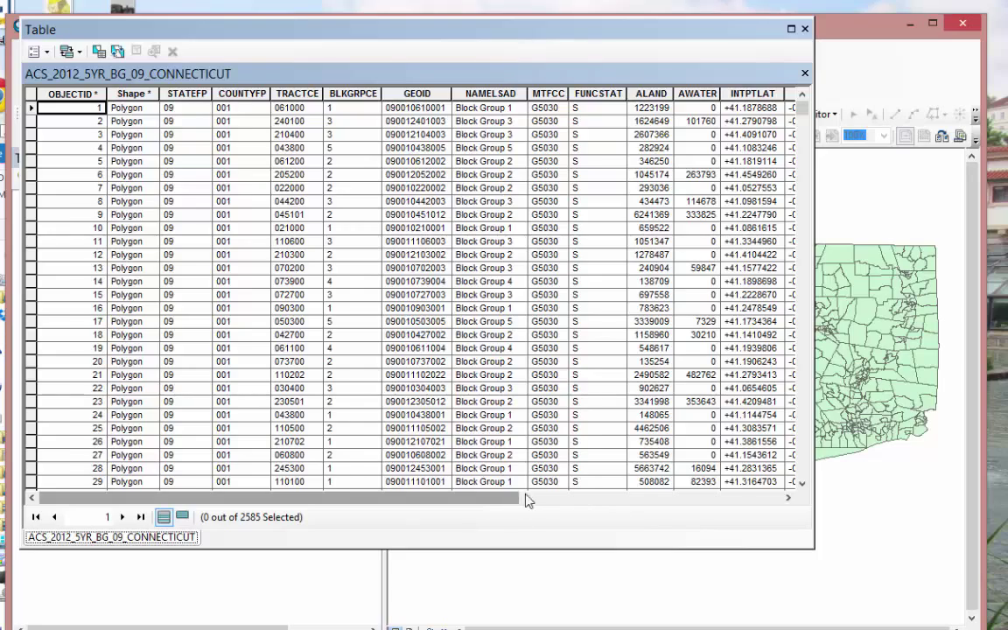
pyautogui.moveTo(512, 497); pyautogui.dragTo(787, 498)
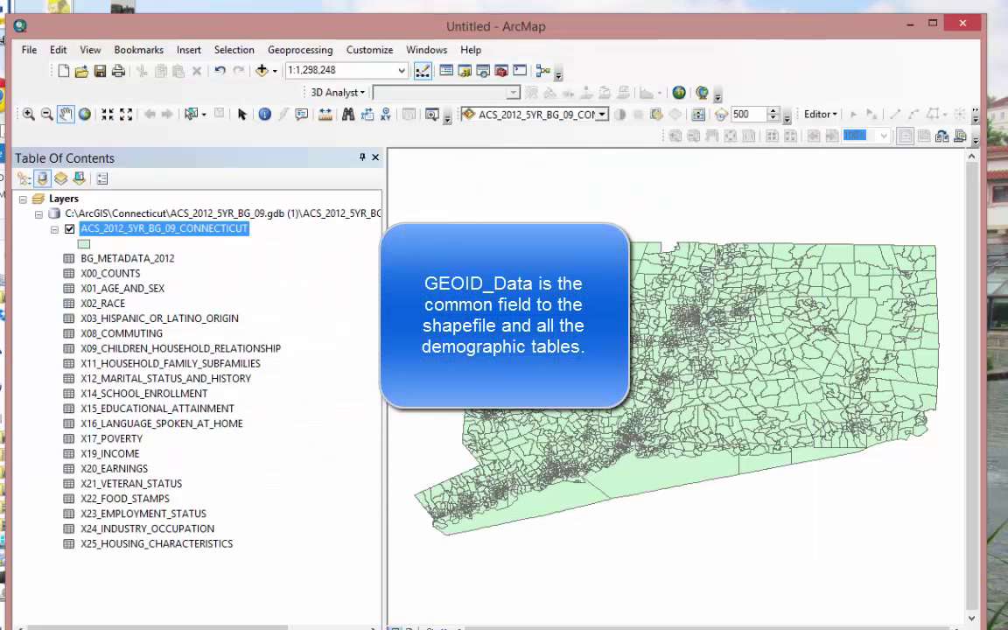
pyautogui.click(131, 261)
pyautogui.rightClick(132, 261)
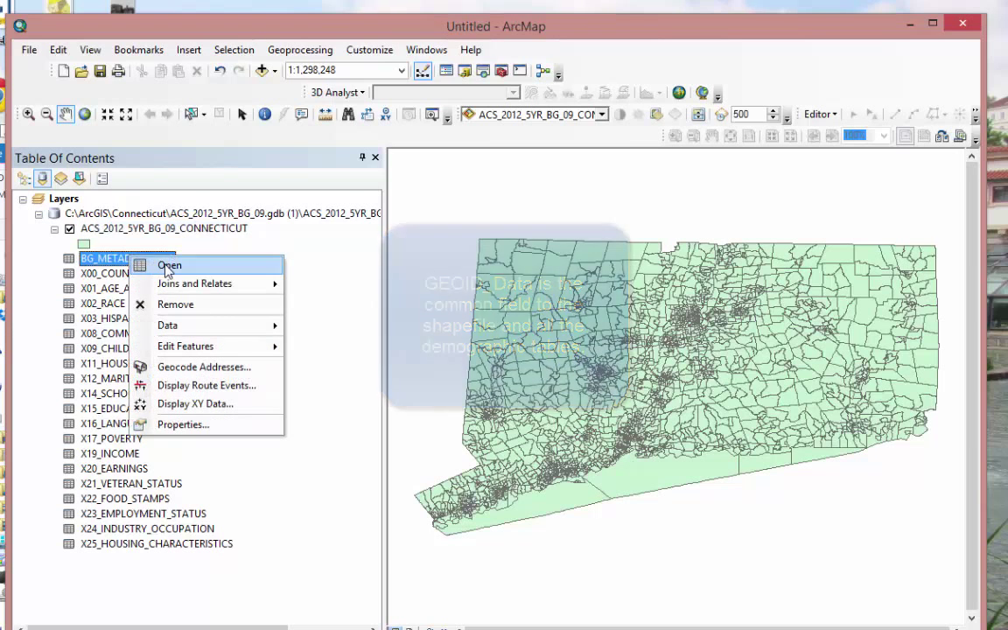
pyautogui.click(164, 265)
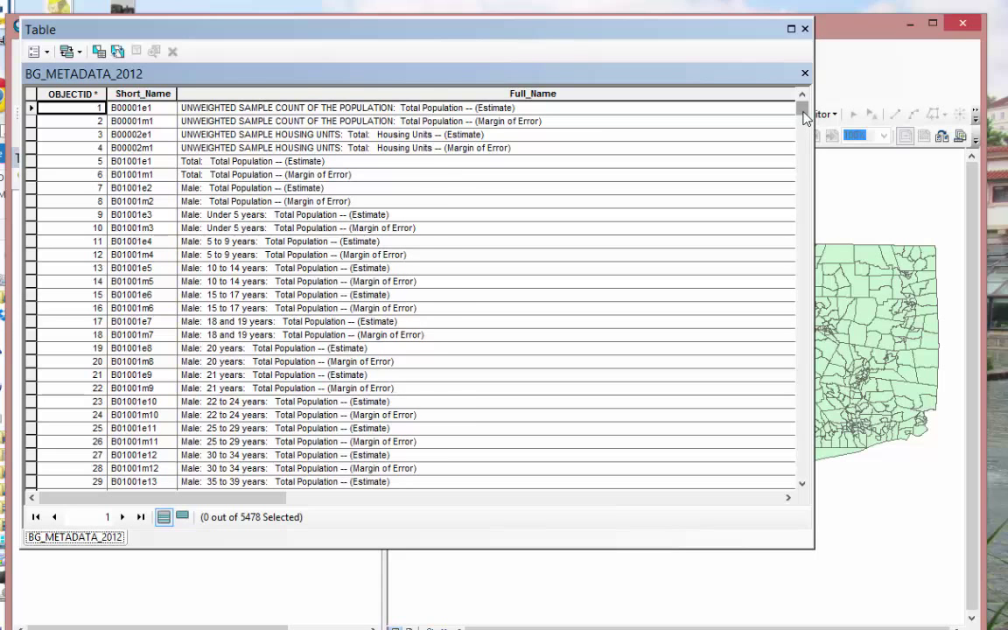
pyautogui.moveTo(805, 118); pyautogui.dragTo(798, 210)
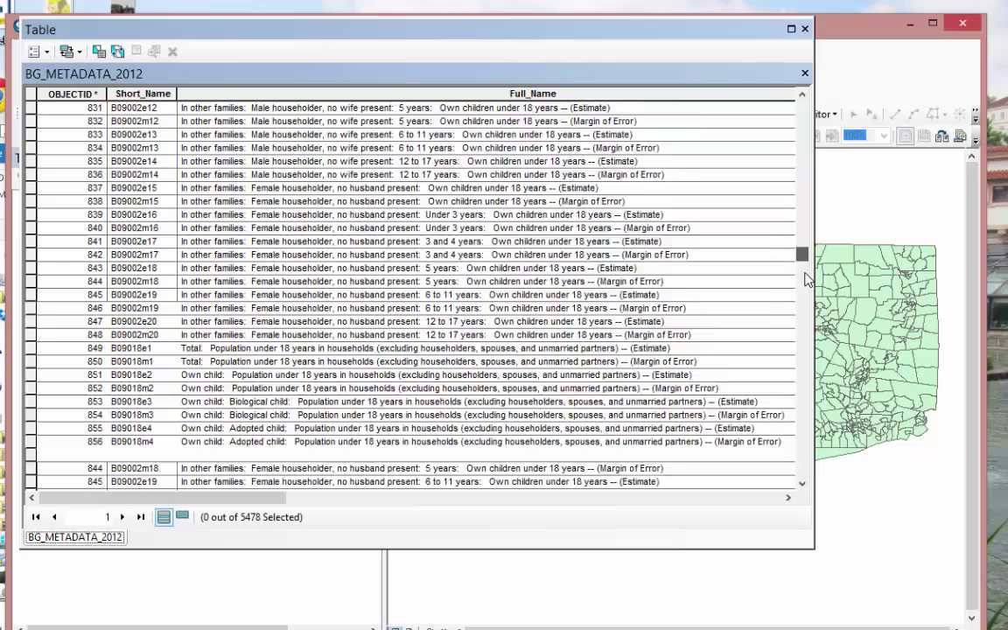
pyautogui.moveTo(806, 279); pyautogui.dragTo(798, 387)
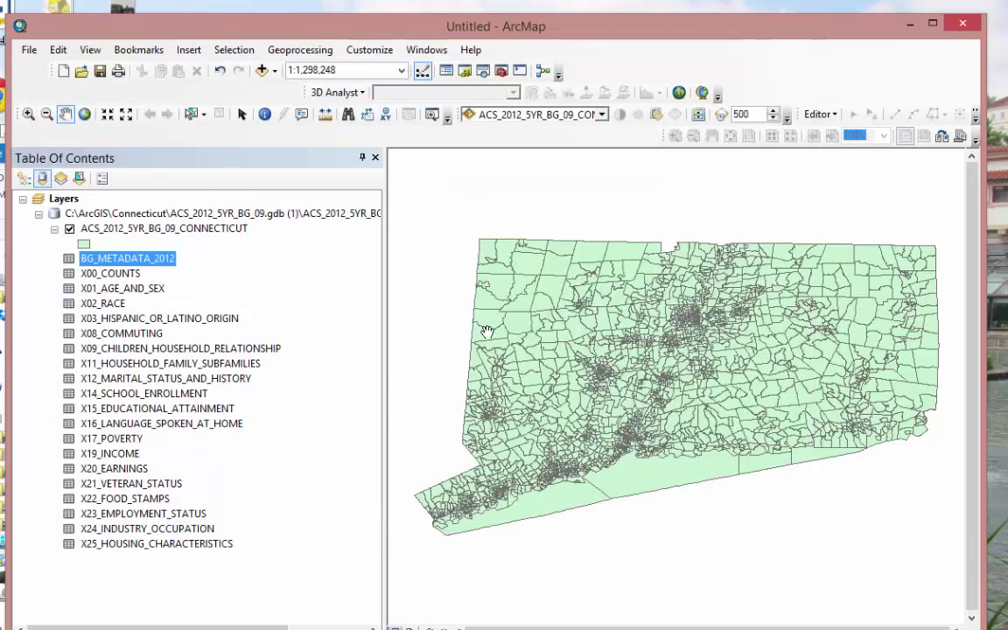
pyautogui.click(242, 229)
# Join X15_EDUCATIONAL_ATTAINMENT to the block-group layer on GEOID_Data = GEOID, validating 2585 matches
pyautogui.rightClick(244, 230)
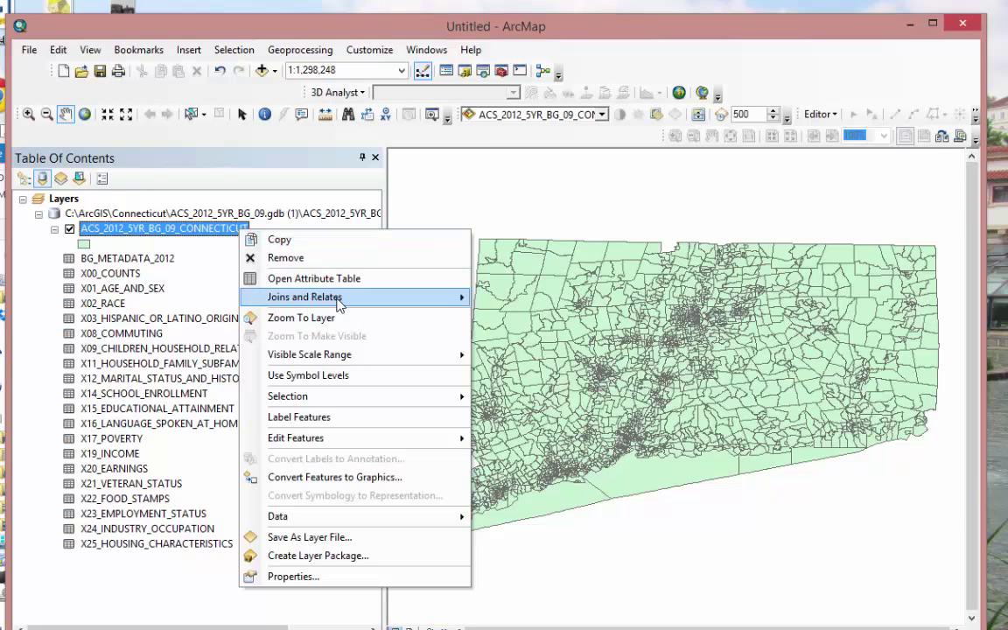
pyautogui.moveTo(342, 299)
pyautogui.click(520, 303)
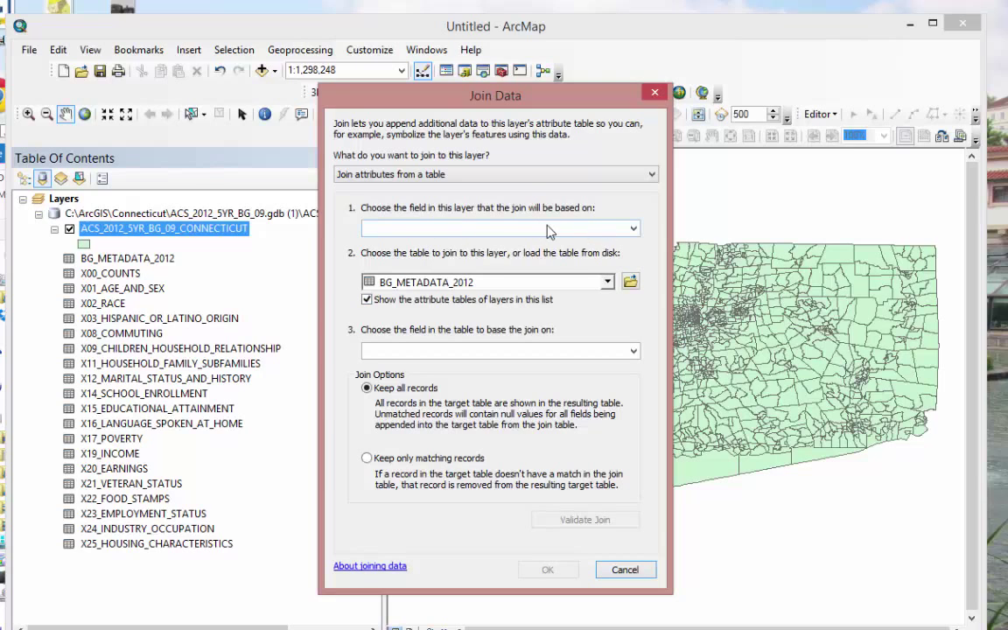
pyautogui.click(632, 228)
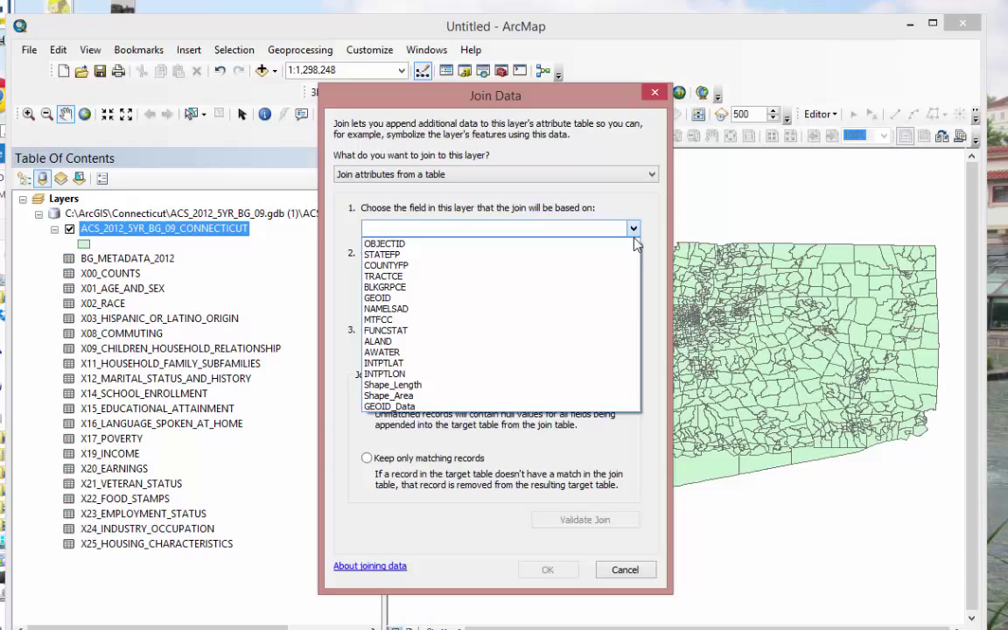
pyautogui.click(385, 407)
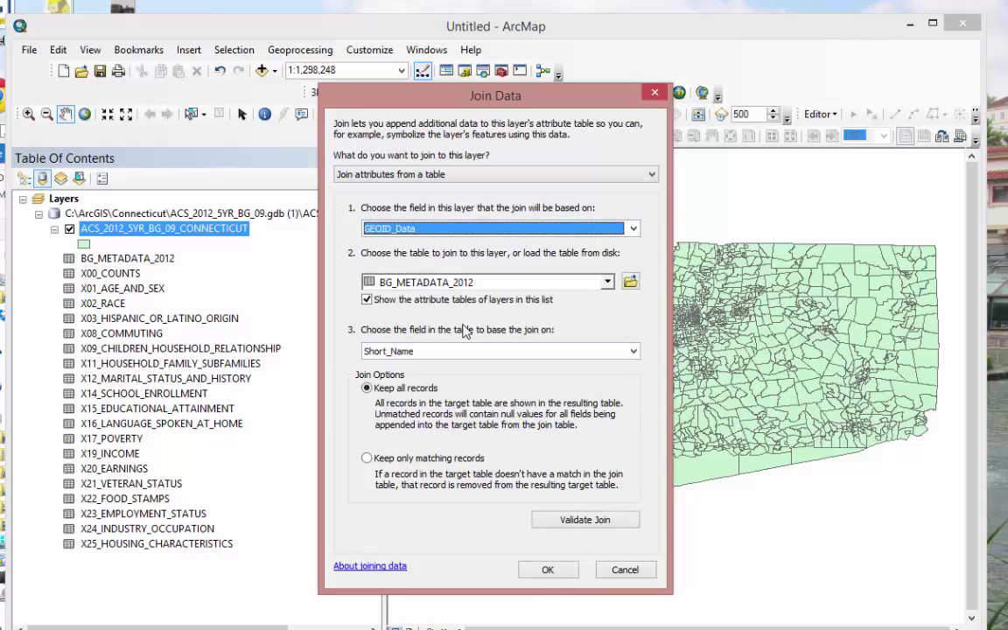
pyautogui.click(607, 280)
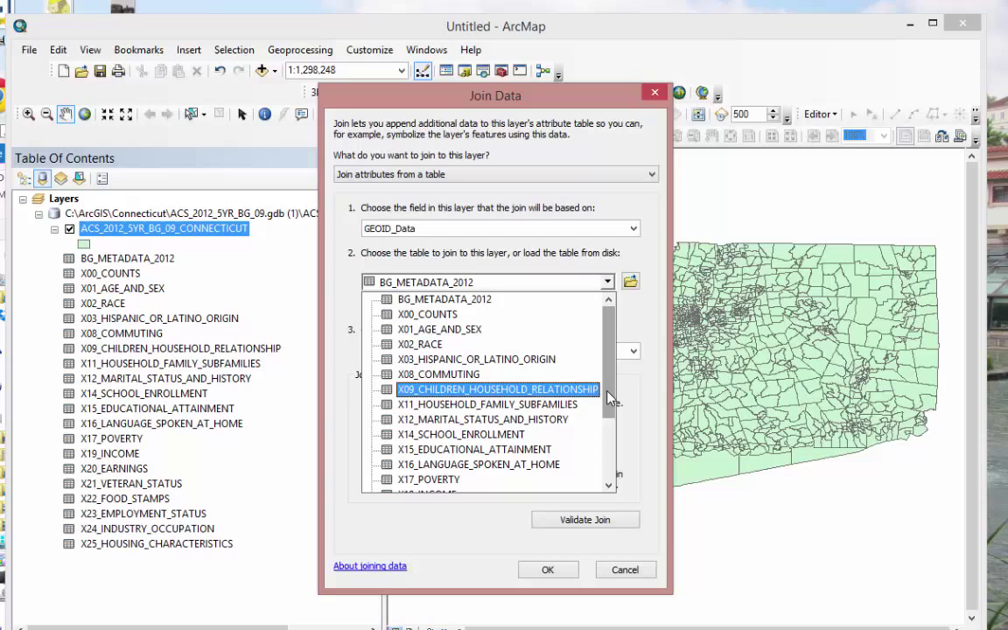
pyautogui.moveTo(610, 398); pyautogui.dragTo(609, 424)
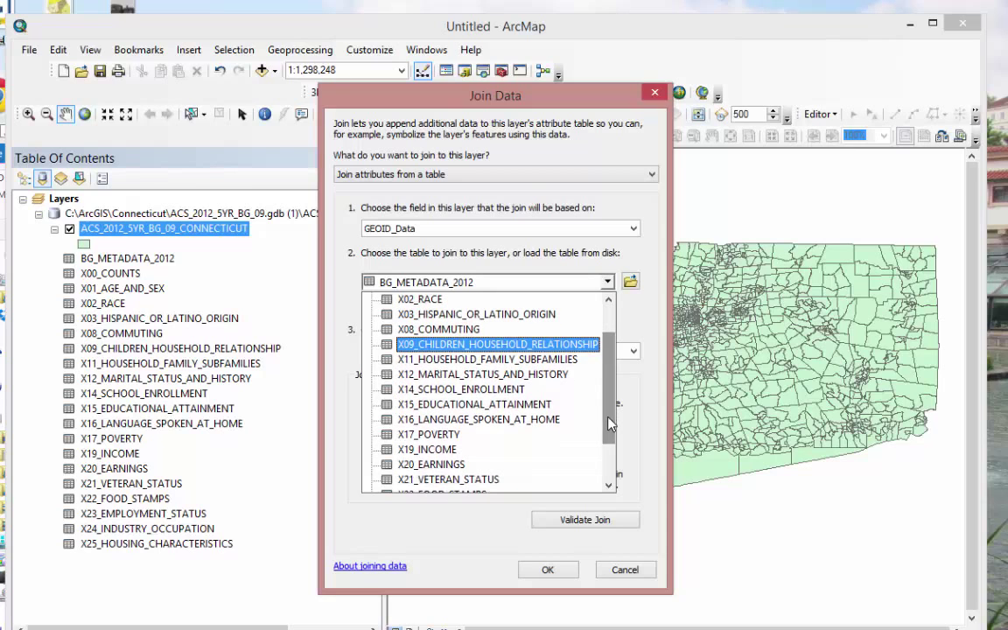
pyautogui.click(473, 407)
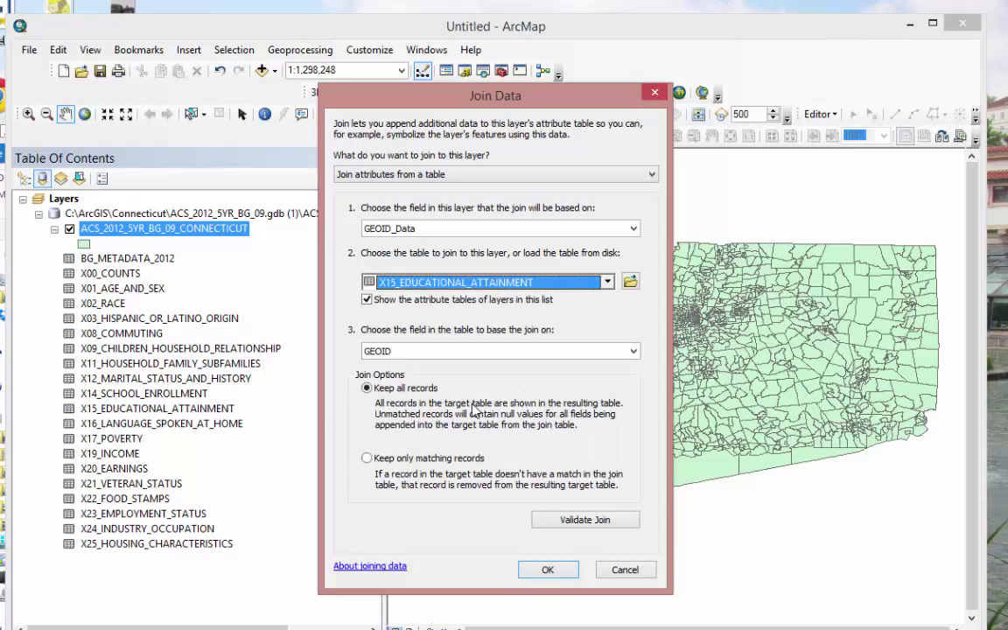
pyautogui.click(581, 520)
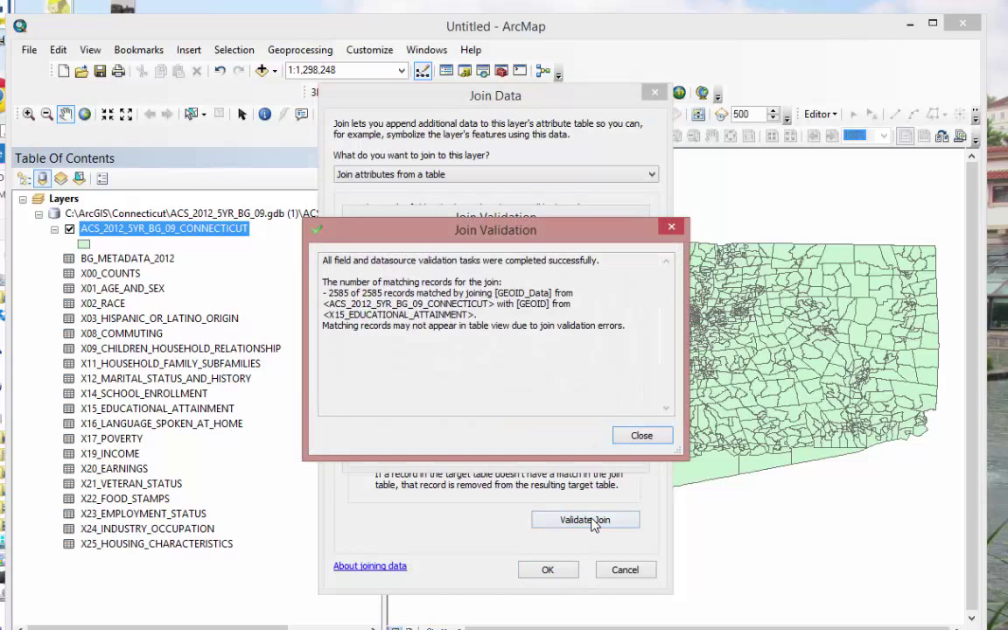
pyautogui.click(645, 436)
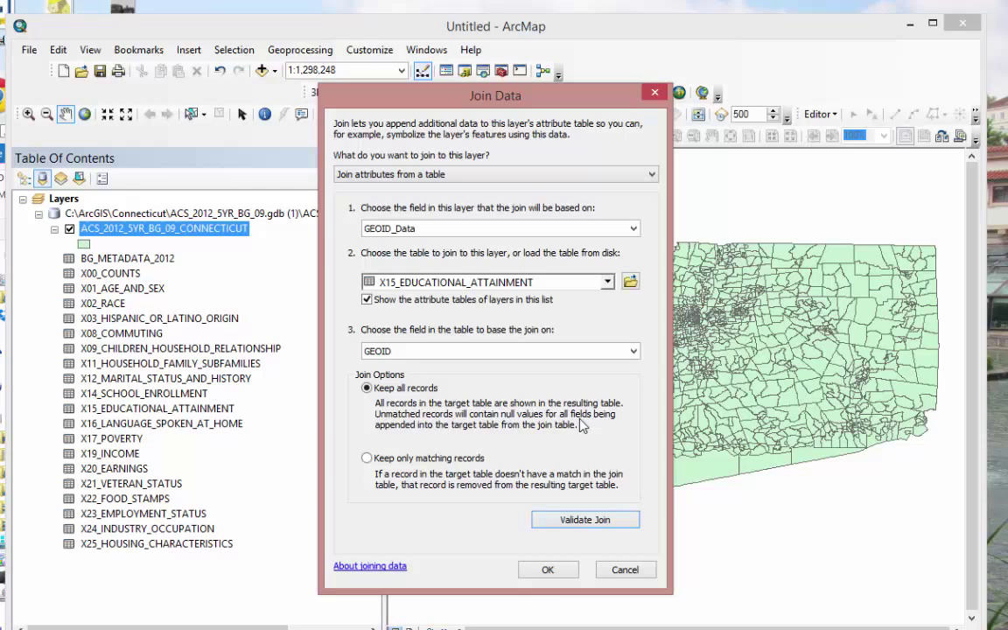
pyautogui.click(546, 569)
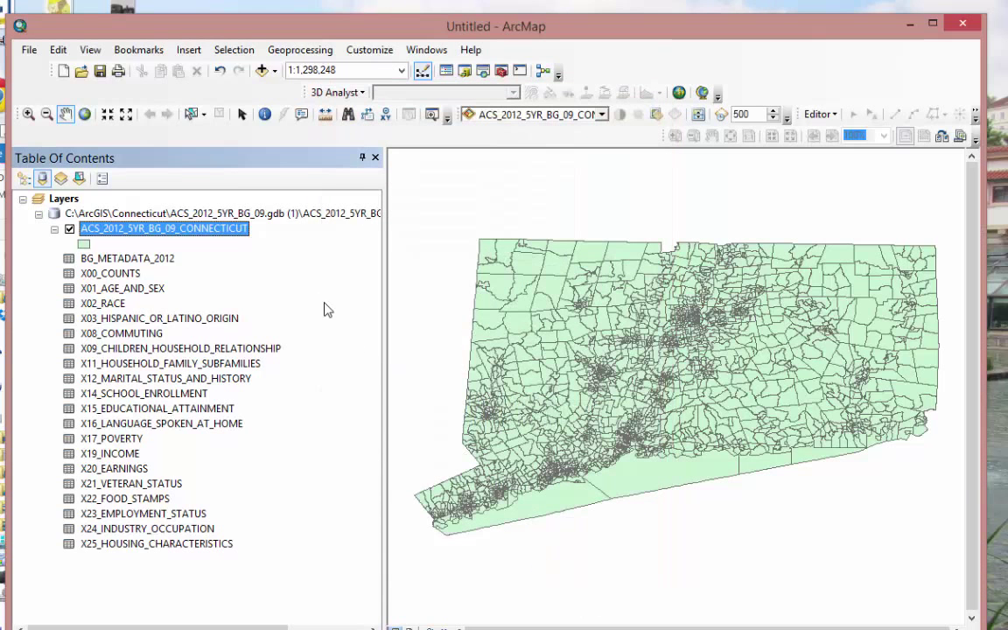
pyautogui.rightClick(219, 229)
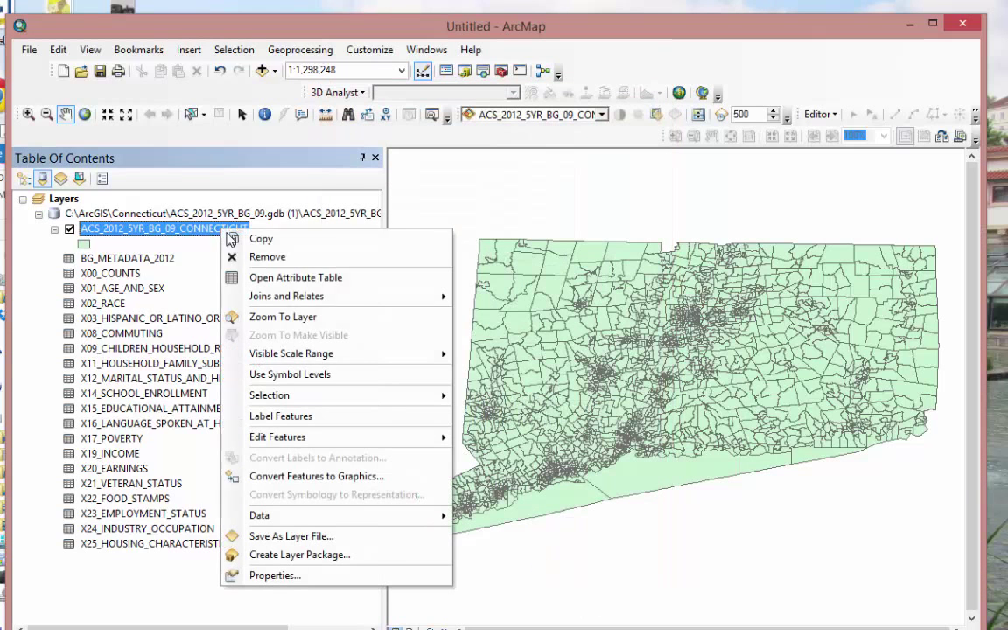
pyautogui.click(278, 280)
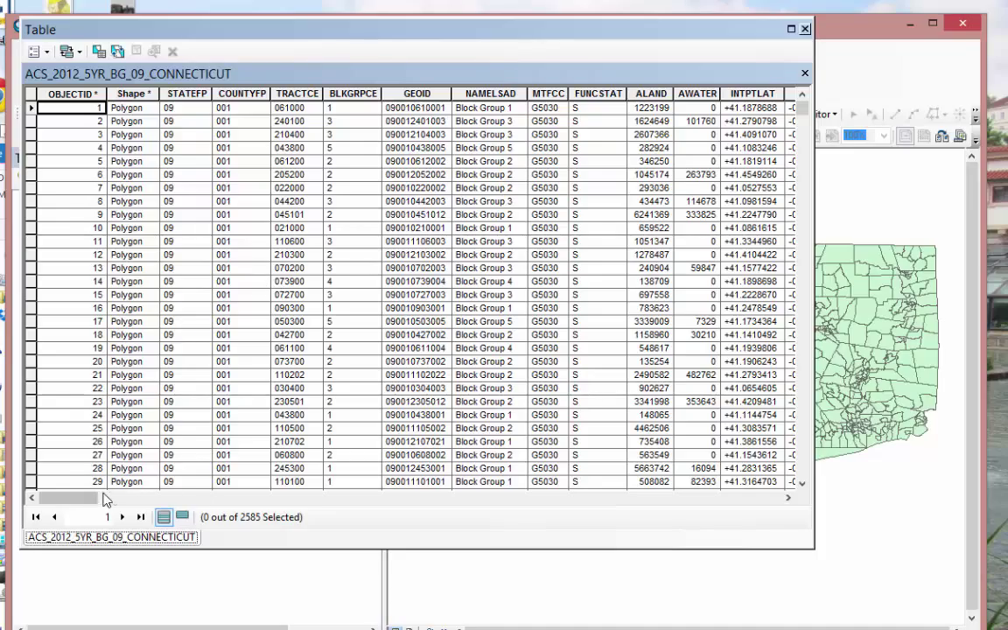
pyautogui.moveTo(103, 495); pyautogui.dragTo(780, 515)
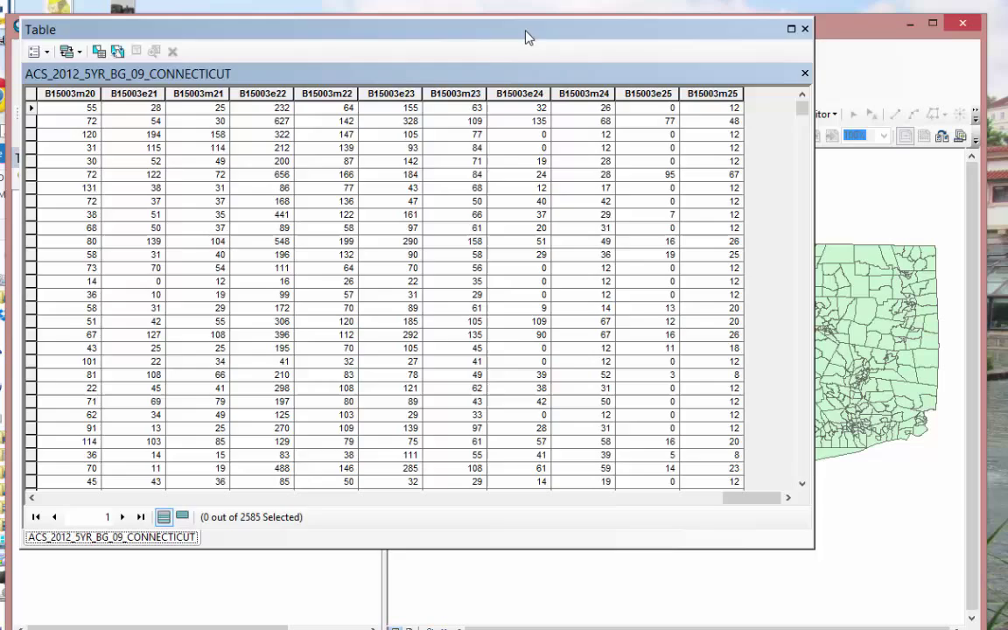
pyautogui.moveTo(525, 37); pyautogui.dragTo(582, 100)
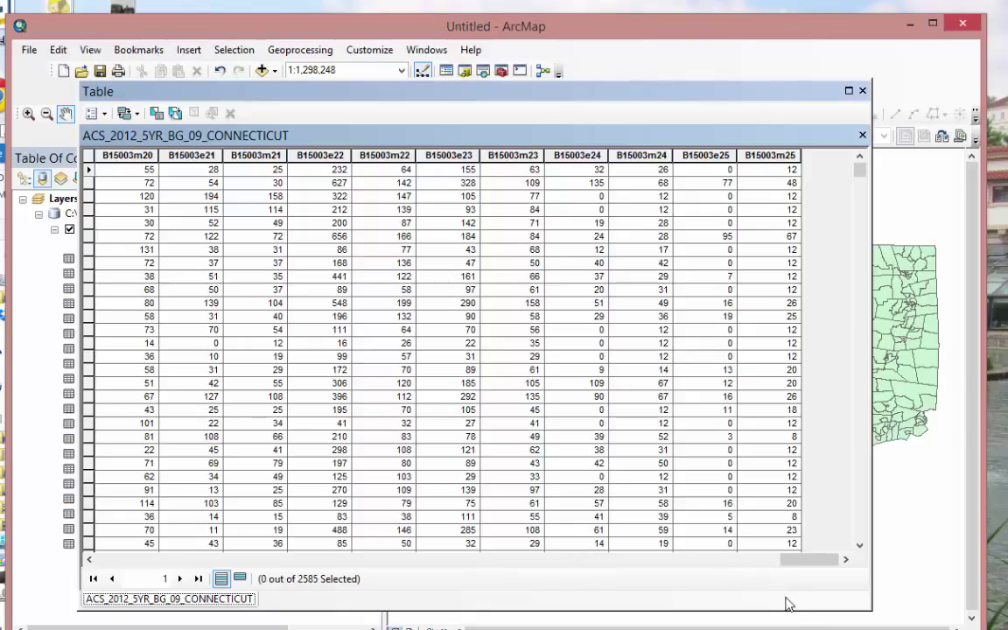
pyautogui.moveTo(805, 559); pyautogui.dragTo(553, 550)
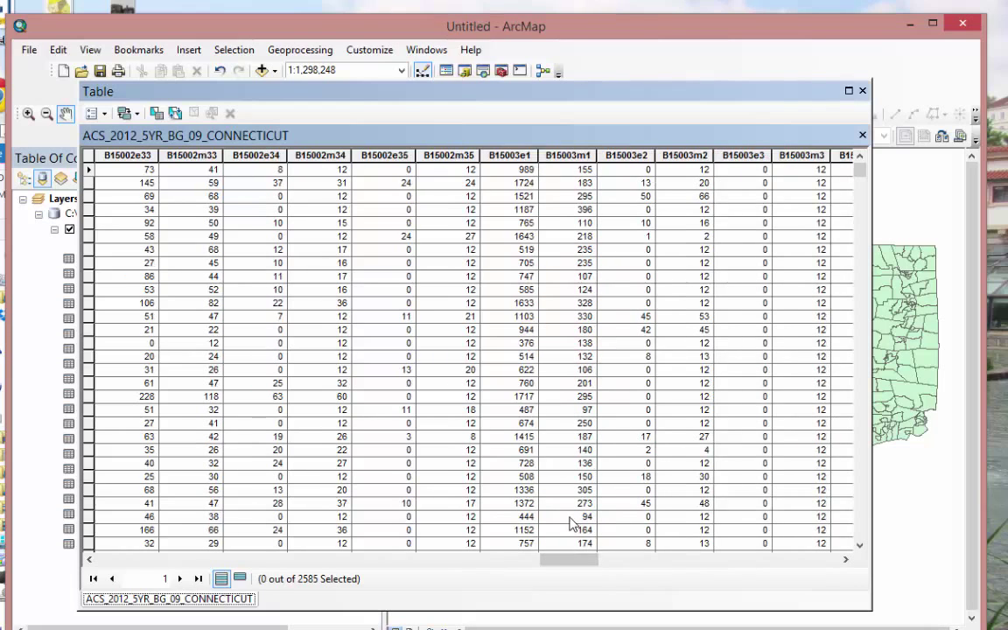
pyautogui.click(398, 156)
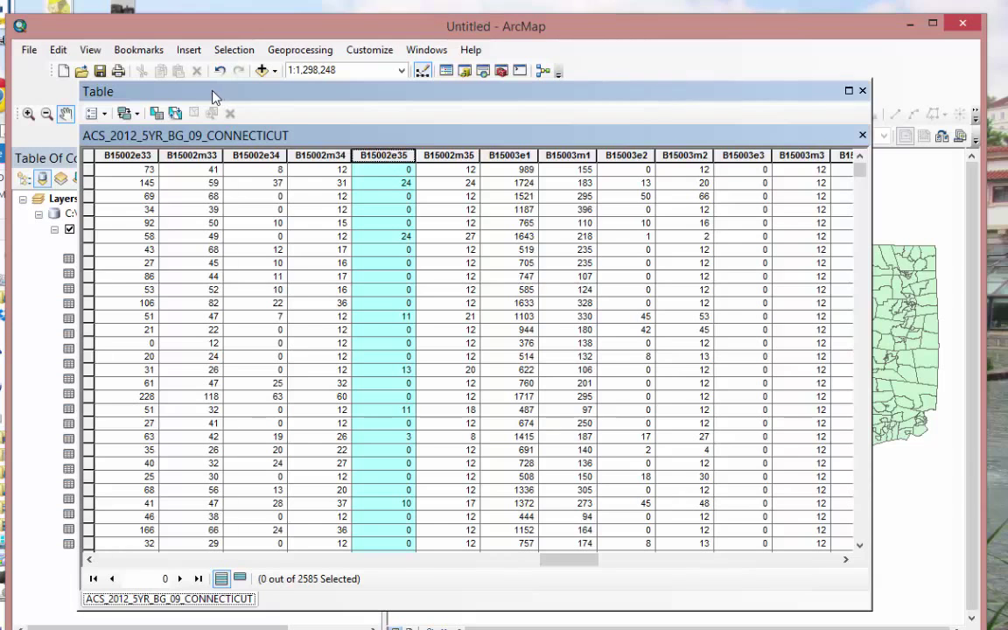
pyautogui.moveTo(224, 94); pyautogui.dragTo(634, 103)
pyautogui.press('Escape')
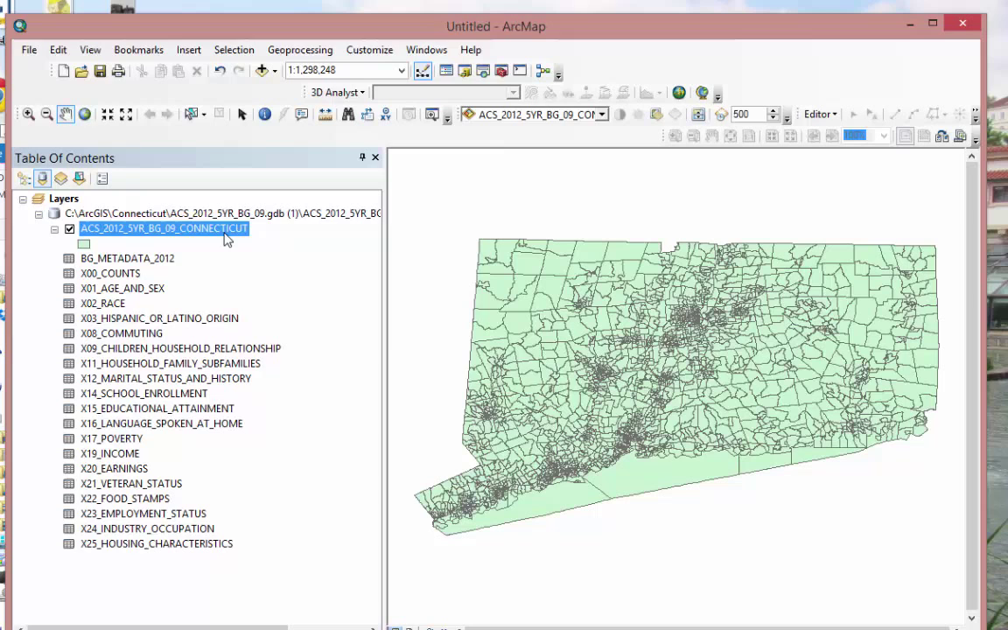
# Set the block-group layer's symbology to Quantities > Dot density using field B15002e35
pyautogui.doubleClick(226, 231)
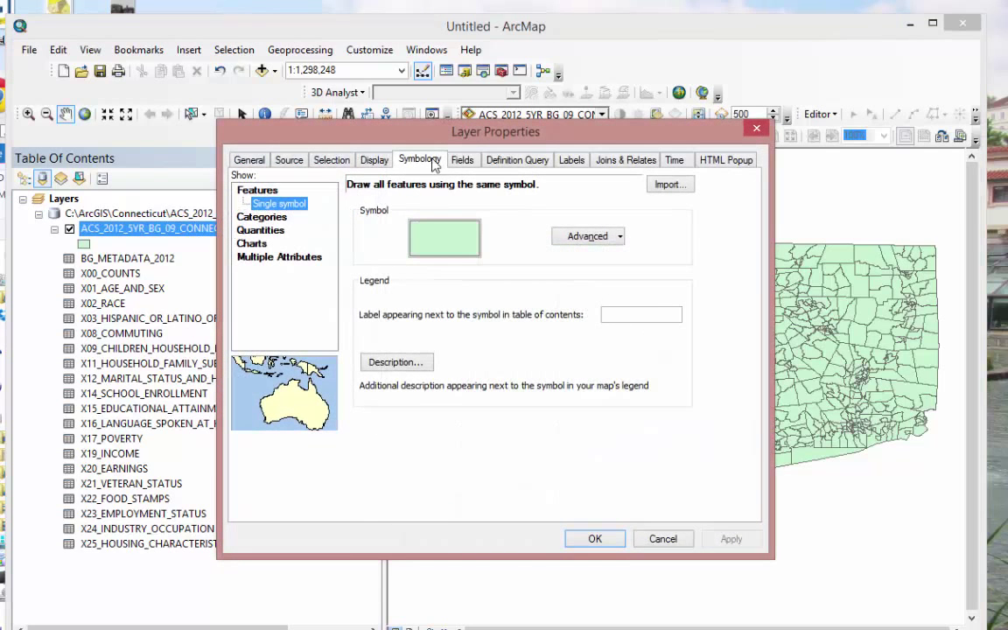
pyautogui.click(263, 229)
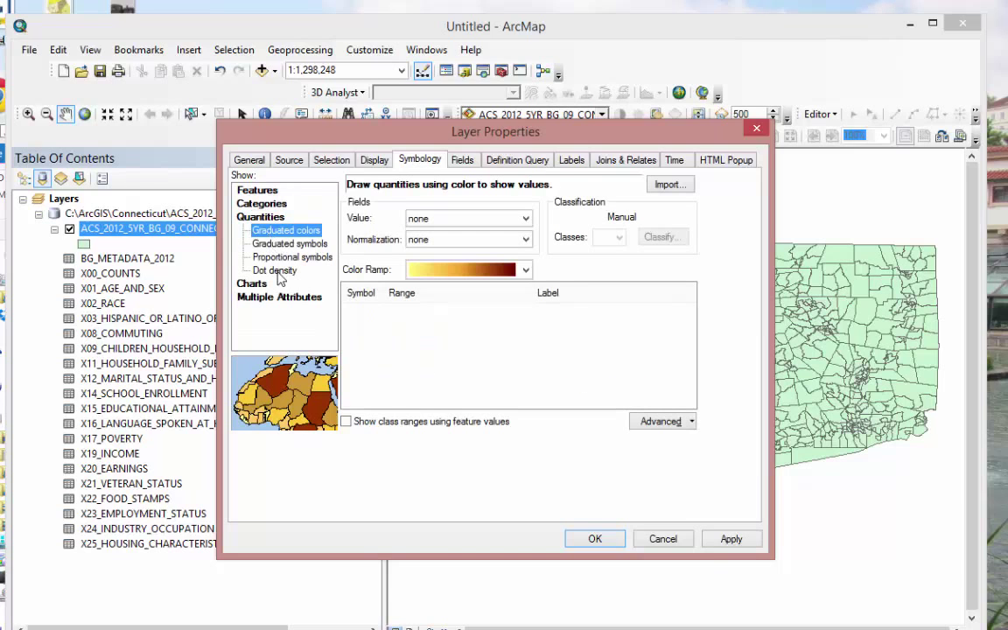
pyautogui.click(275, 270)
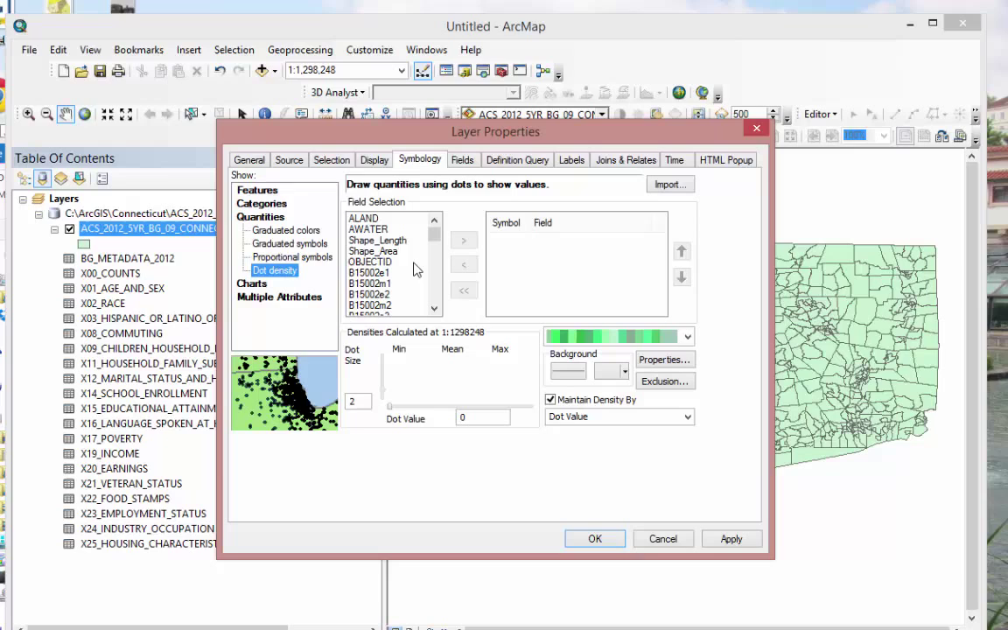
pyautogui.moveTo(435, 244); pyautogui.dragTo(435, 271)
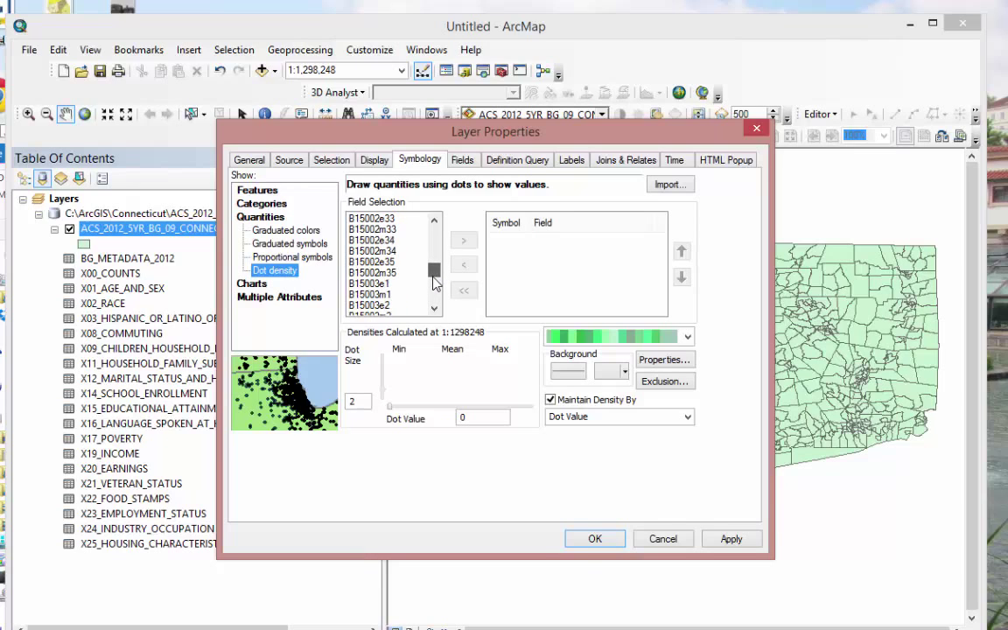
pyautogui.click(371, 262)
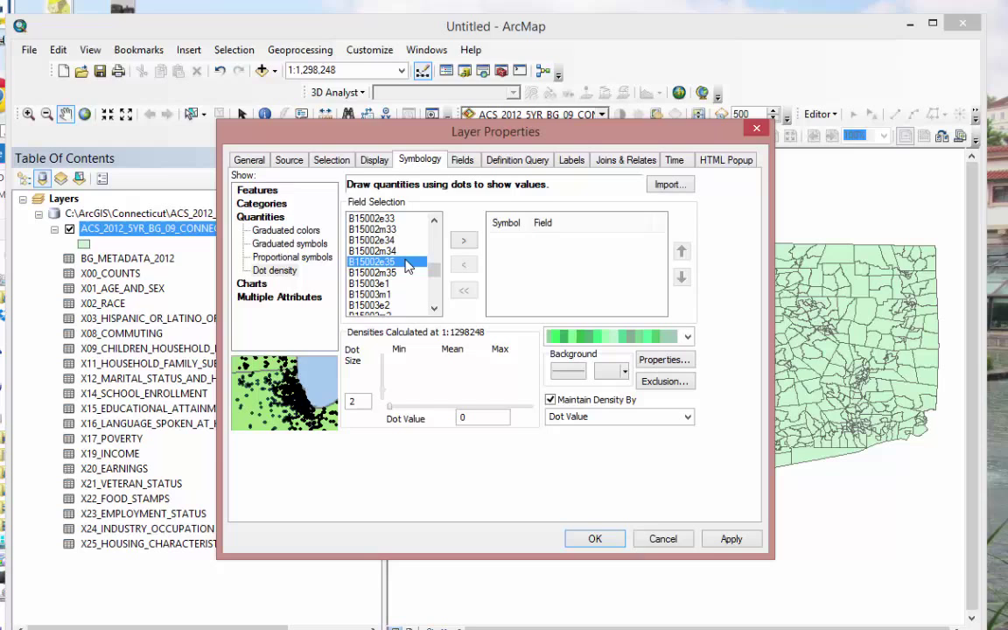
pyautogui.click(463, 241)
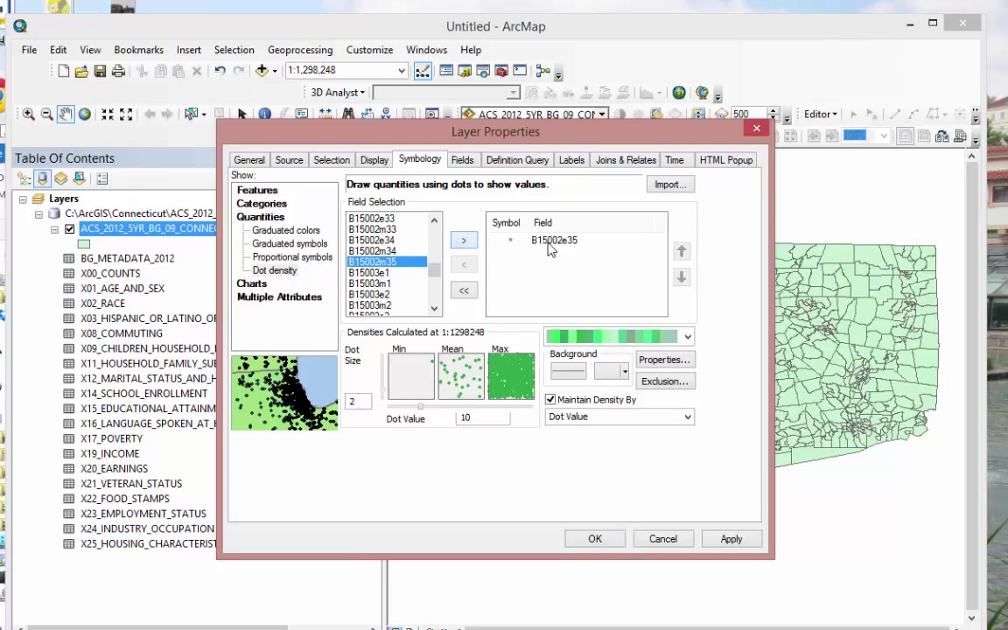
# Make the B15002e35 dots pink with dot size 4 and apply the symbology
pyautogui.doubleClick(511, 242)
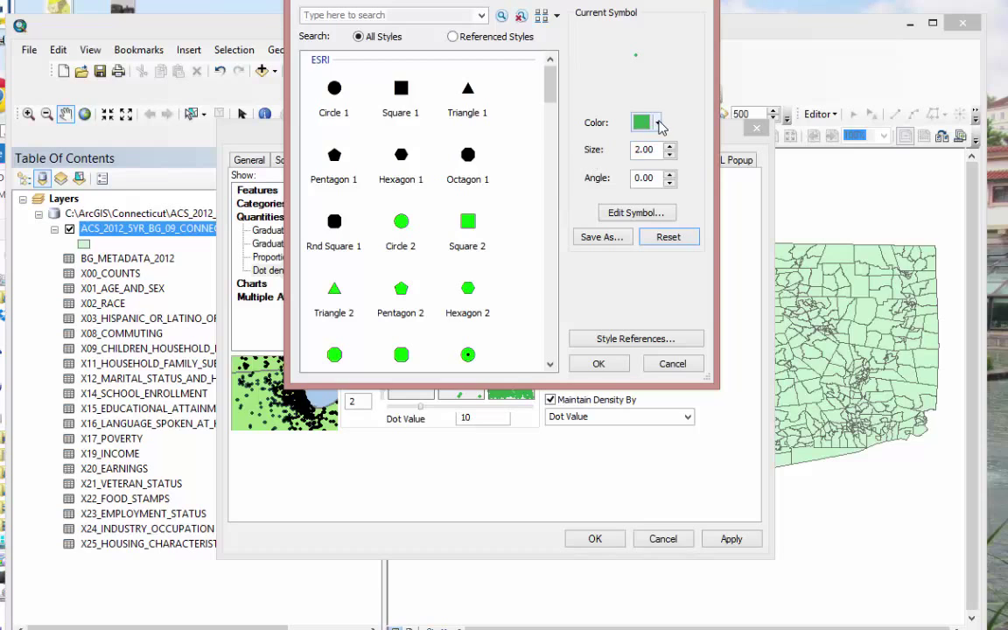
pyautogui.click(657, 122)
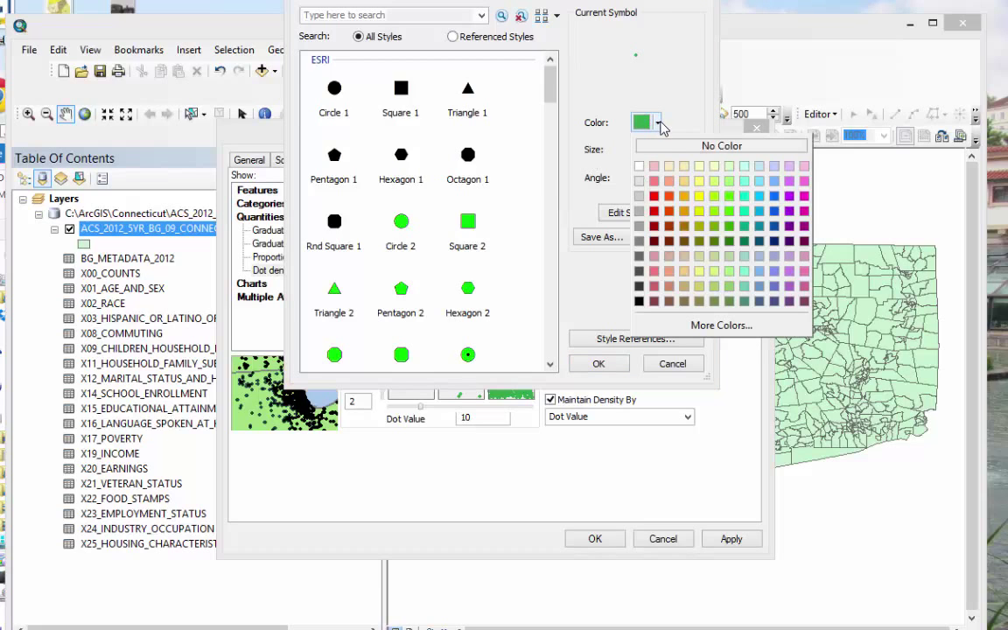
pyautogui.click(656, 180)
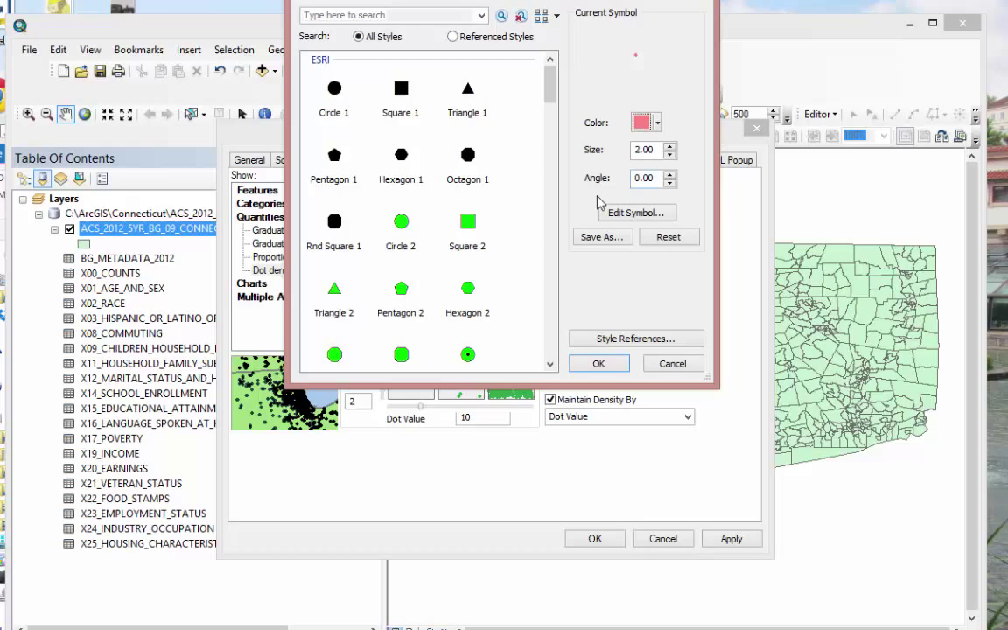
pyautogui.click(598, 363)
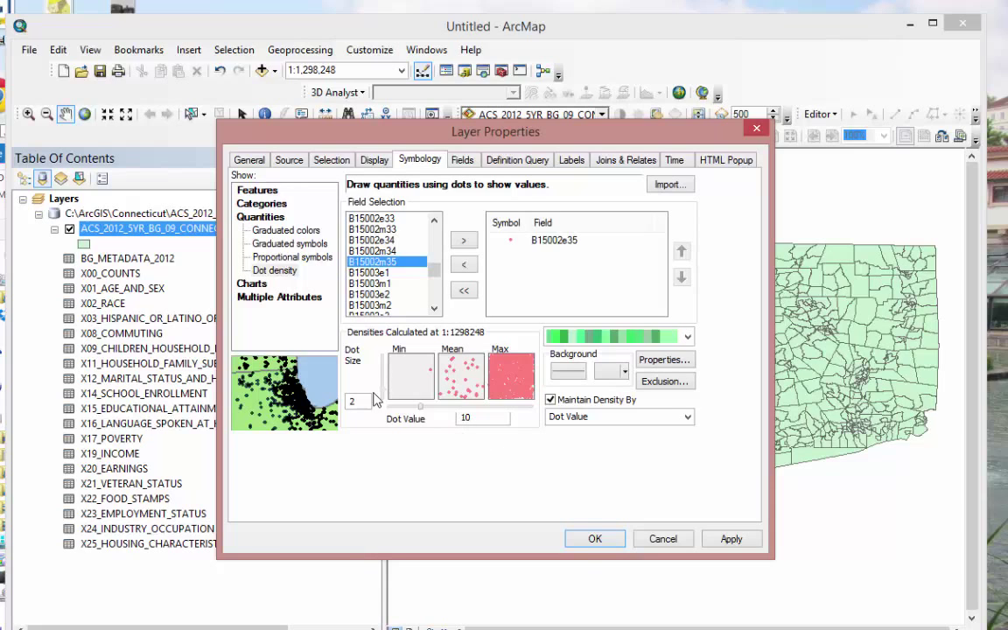
pyautogui.moveTo(366, 400); pyautogui.dragTo(346, 404)
pyautogui.click(477, 419)
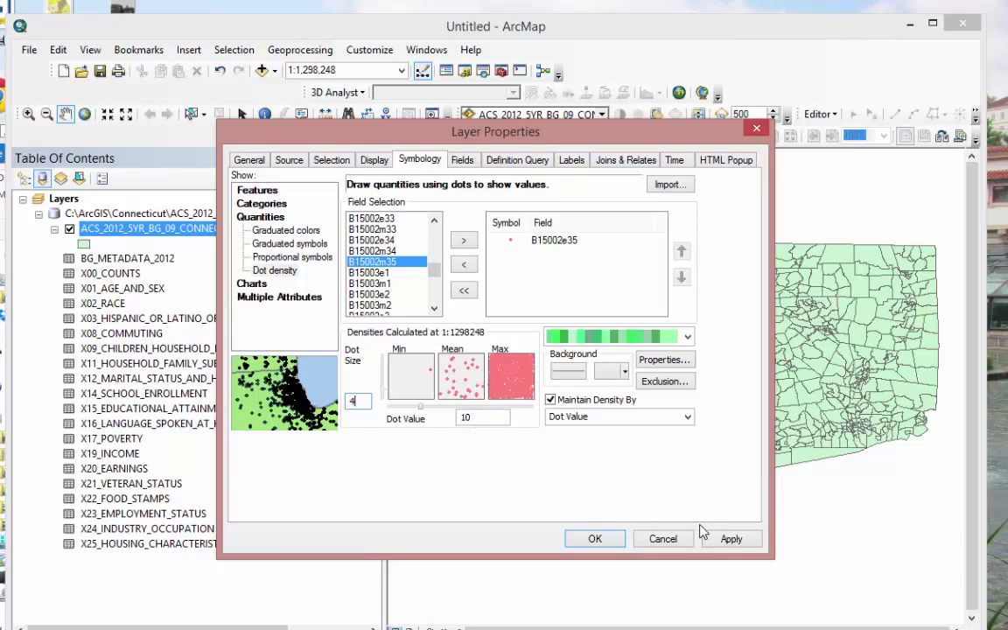
pyautogui.click(731, 538)
pyautogui.click(595, 539)
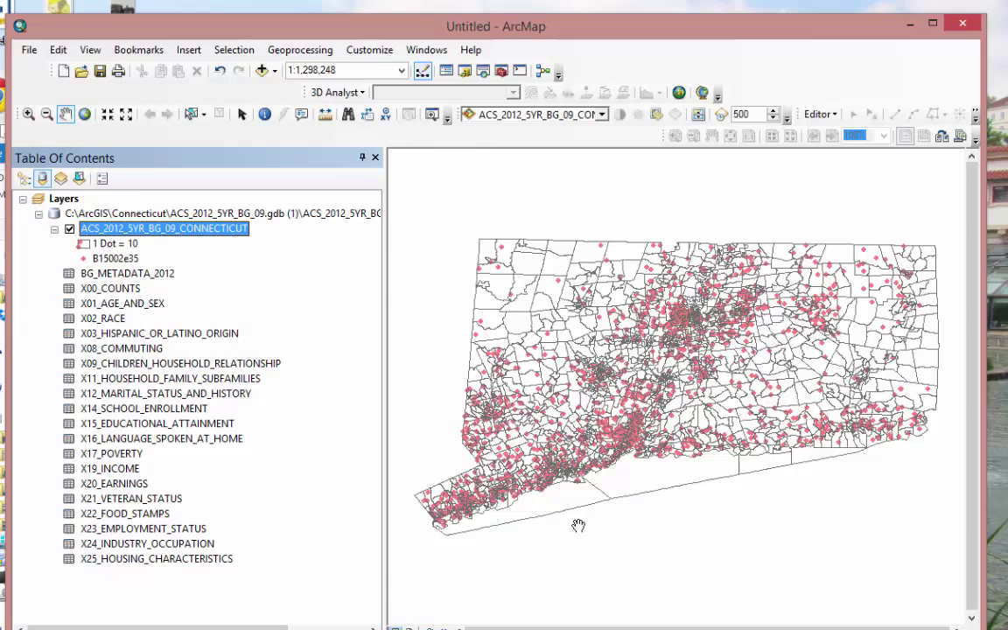
# Zoom in on the southwestern Connecticut coast and reopen the block-group layer's Properties
pyautogui.click(28, 114)
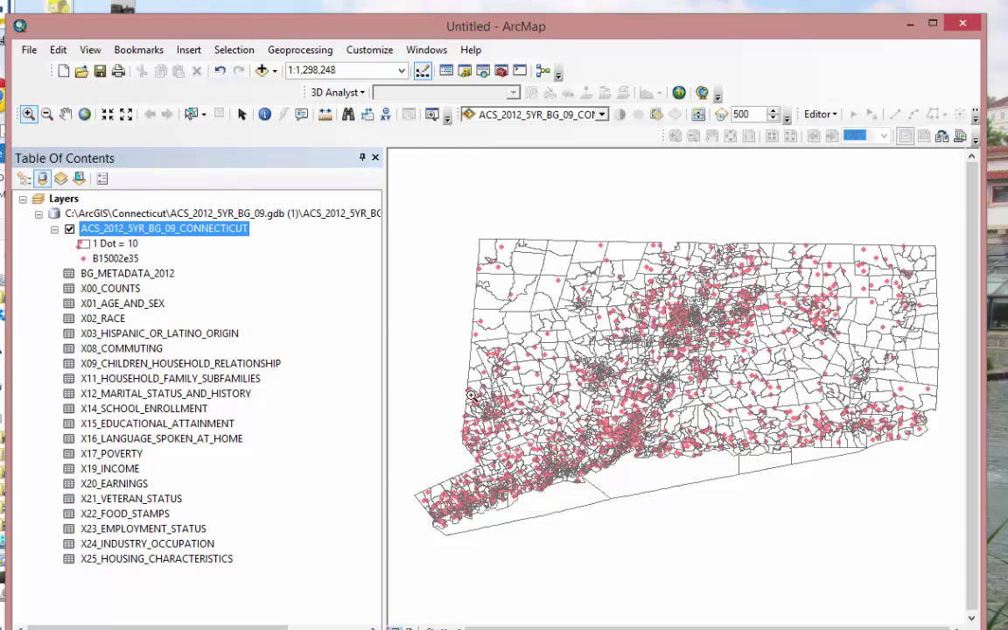
pyautogui.moveTo(433, 429); pyautogui.dragTo(477, 468)
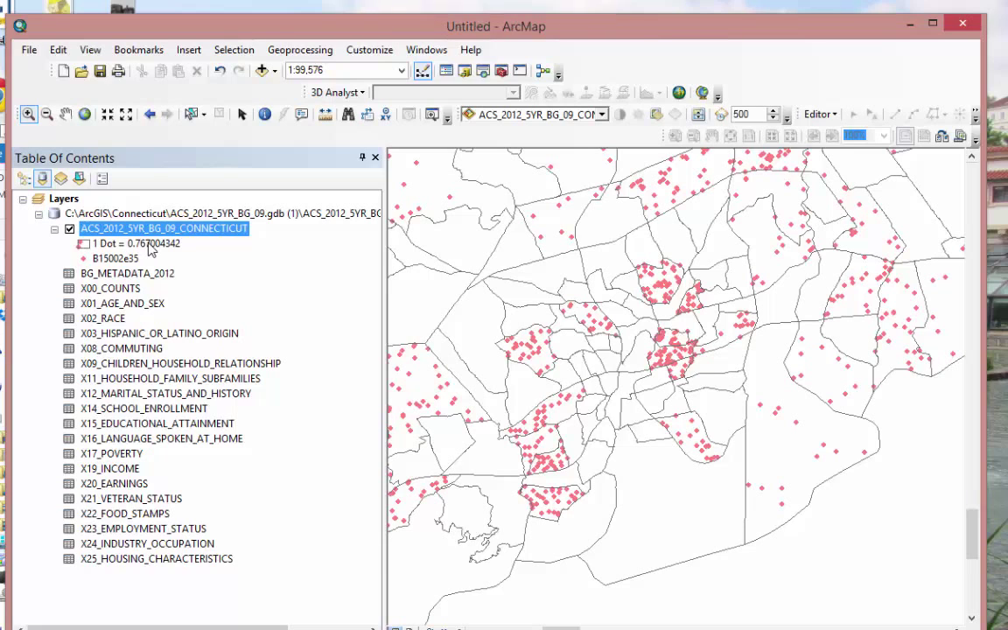
pyautogui.rightClick(201, 233)
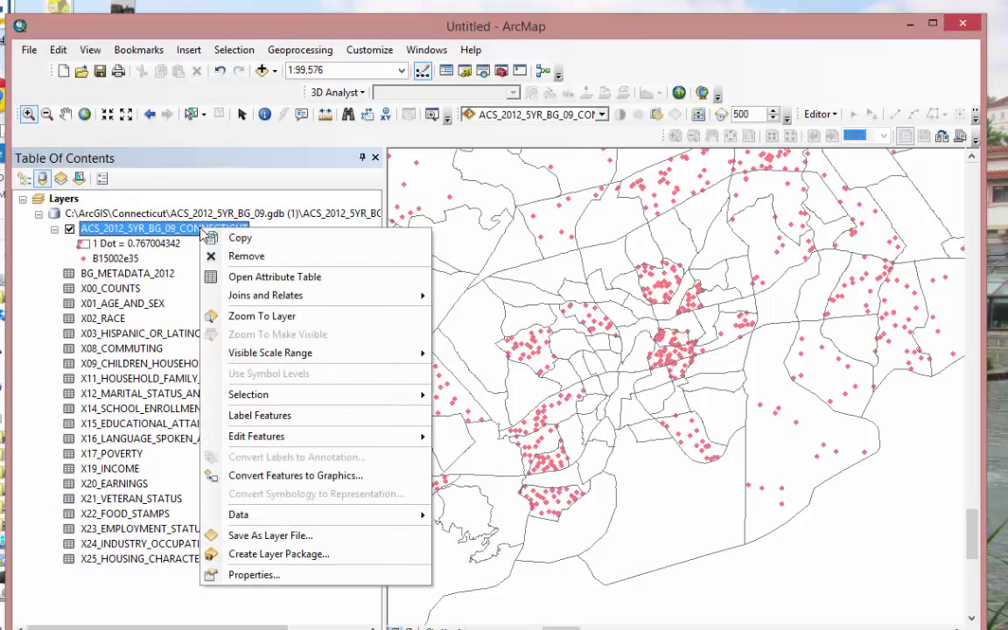
pyautogui.click(283, 577)
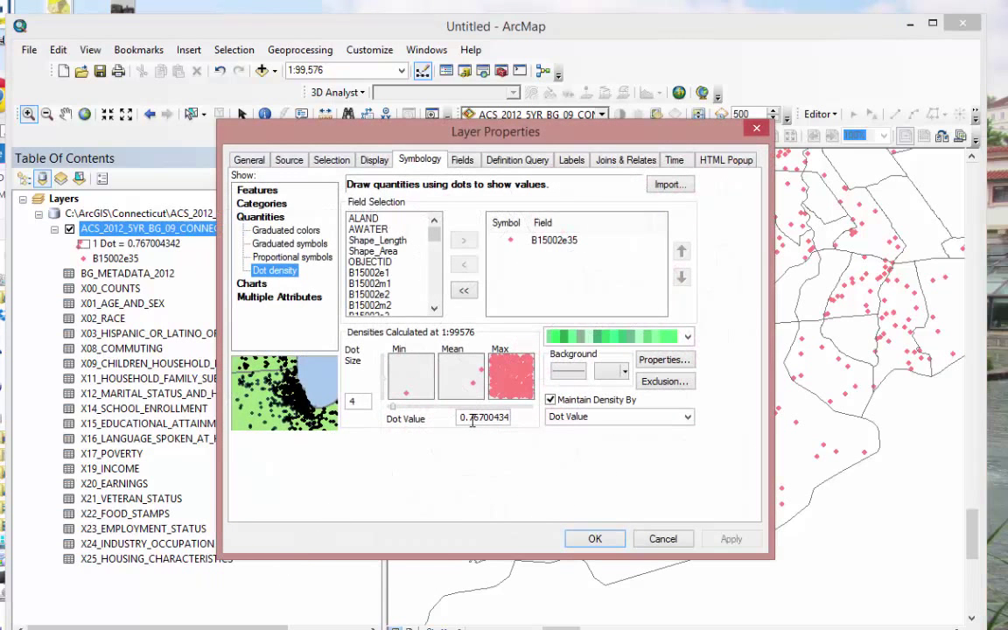
# Change the dot value to 4 so one dot equals 4
pyautogui.moveTo(459, 417); pyautogui.dragTo(523, 416)
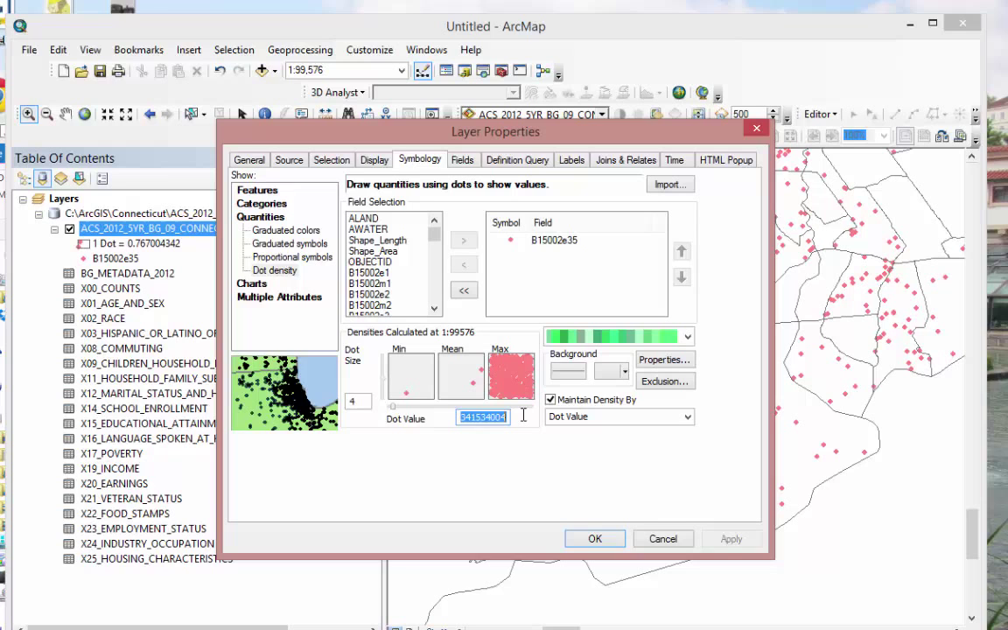
pyautogui.write('4')
pyautogui.click(595, 539)
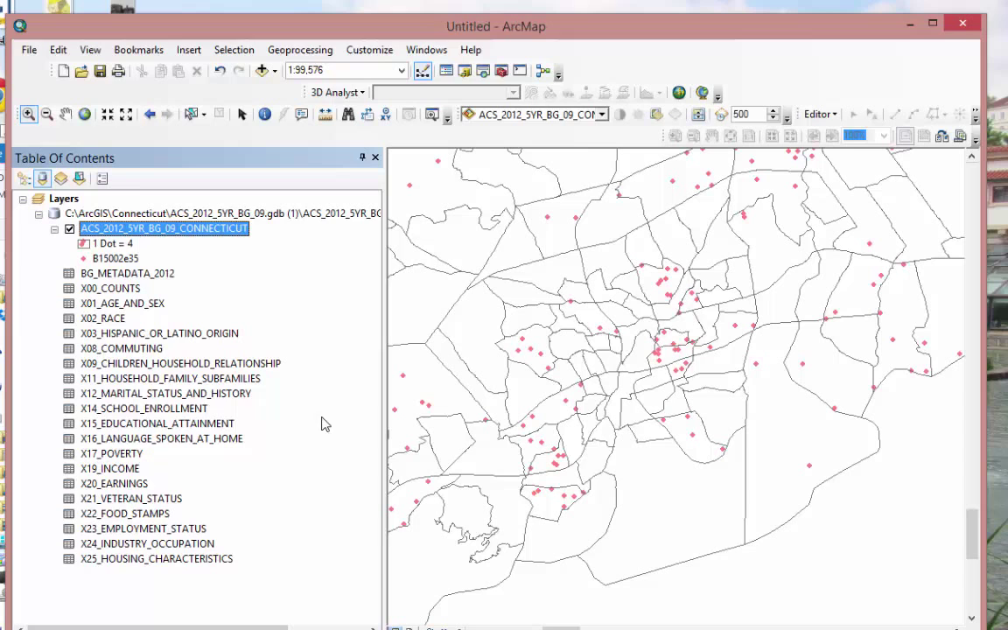
# Zoom to the full block-group layer, then zoom in on the dense dot cluster mid-state
pyautogui.rightClick(217, 229)
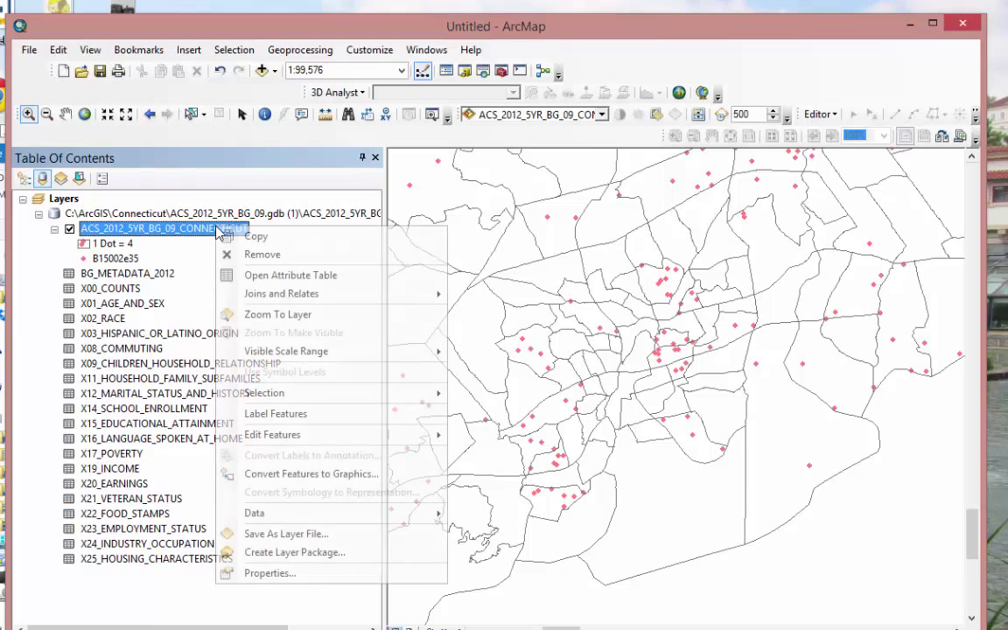
pyautogui.click(298, 324)
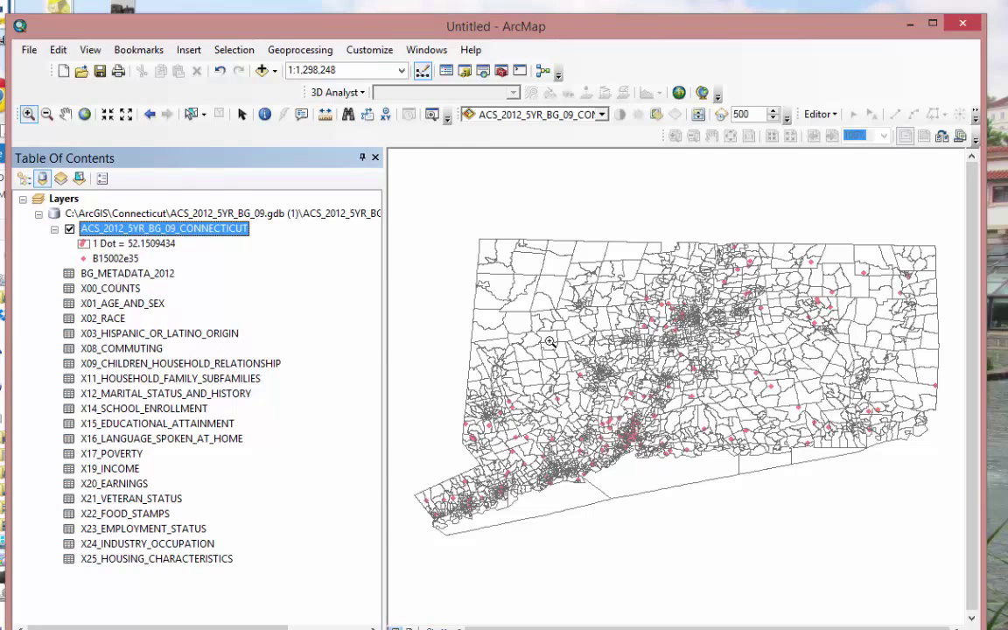
pyautogui.moveTo(533, 368); pyautogui.dragTo(603, 420)
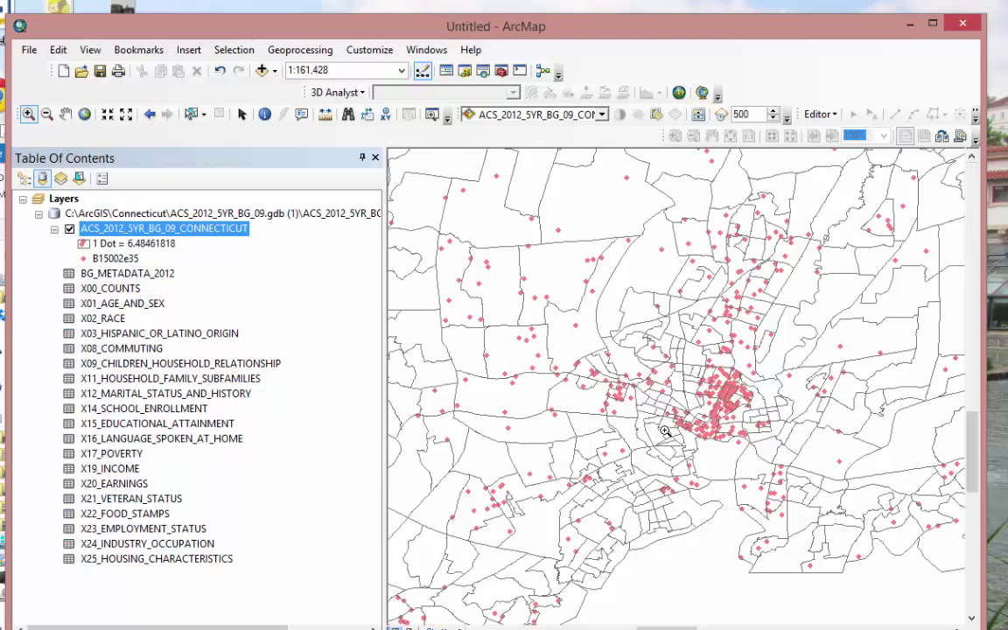
pyautogui.rightClick(224, 234)
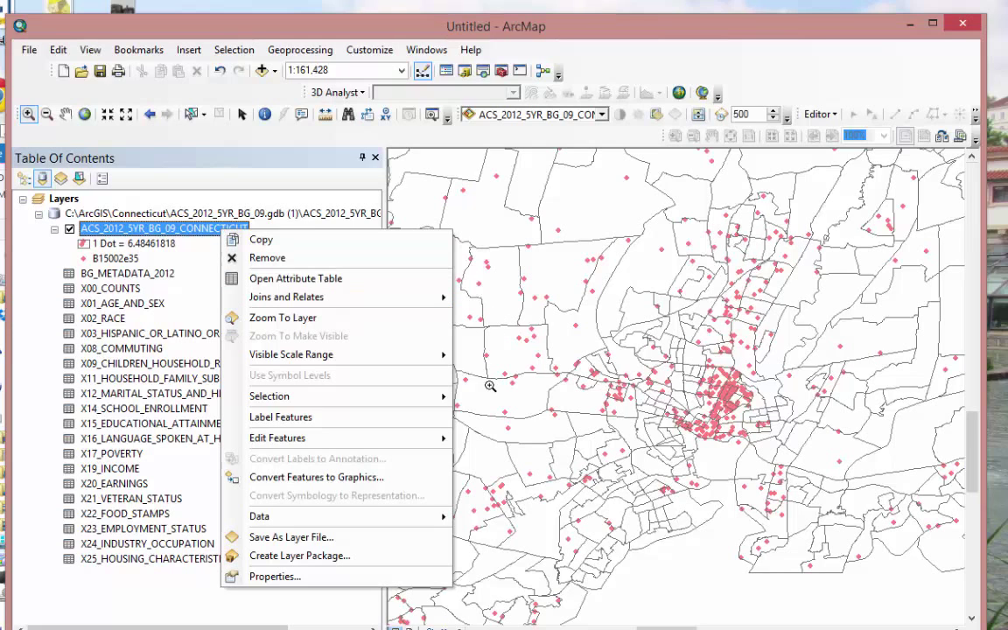
pyautogui.click(468, 77)
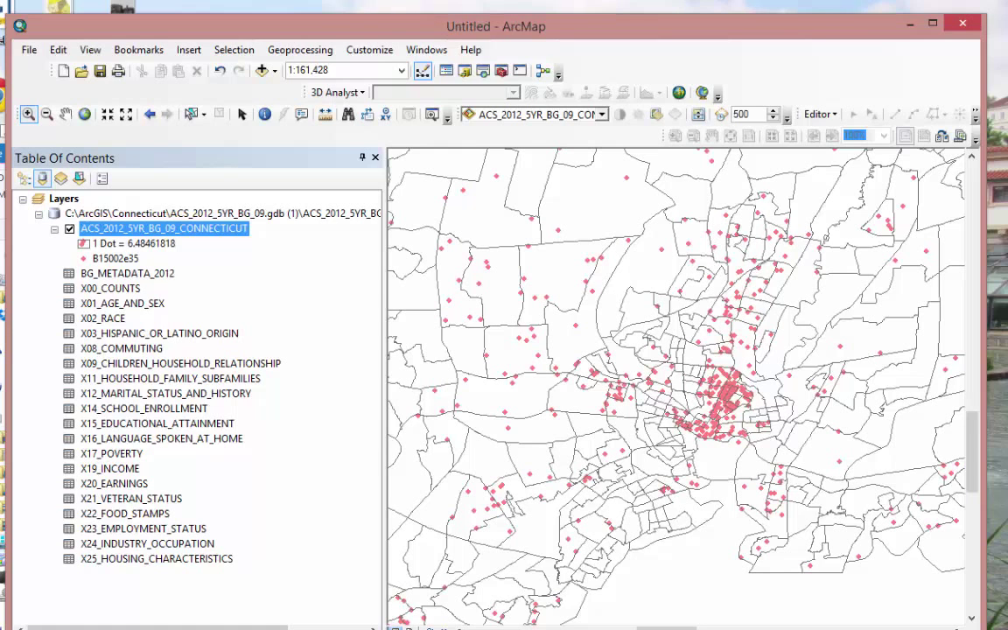
# Add CONNECTICUT_TOWN_POLY.shp from K:\Connecticut to the map via the Catalog window
pyautogui.click(437, 72)
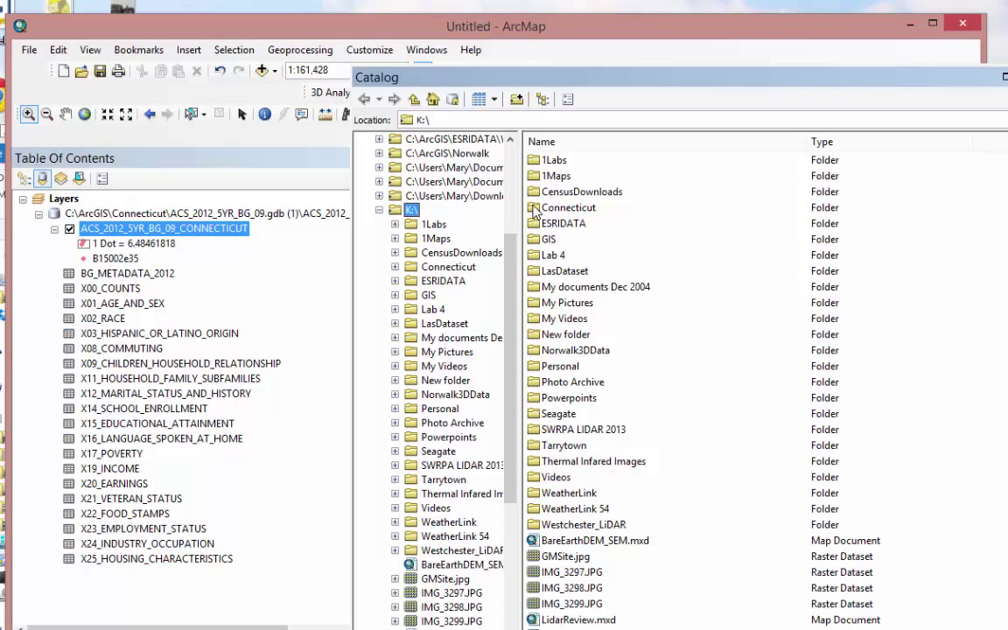
pyautogui.click(535, 212)
pyautogui.doubleClick(535, 212)
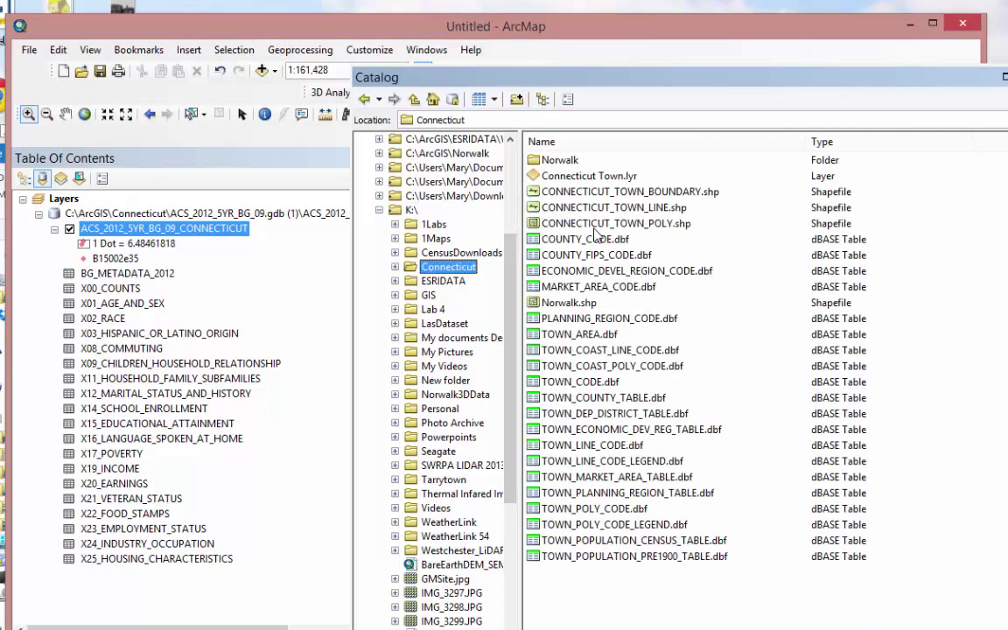
pyautogui.moveTo(545, 230); pyautogui.dragTo(322, 277)
pyautogui.moveTo(512, 77); pyautogui.dragTo(706, 86)
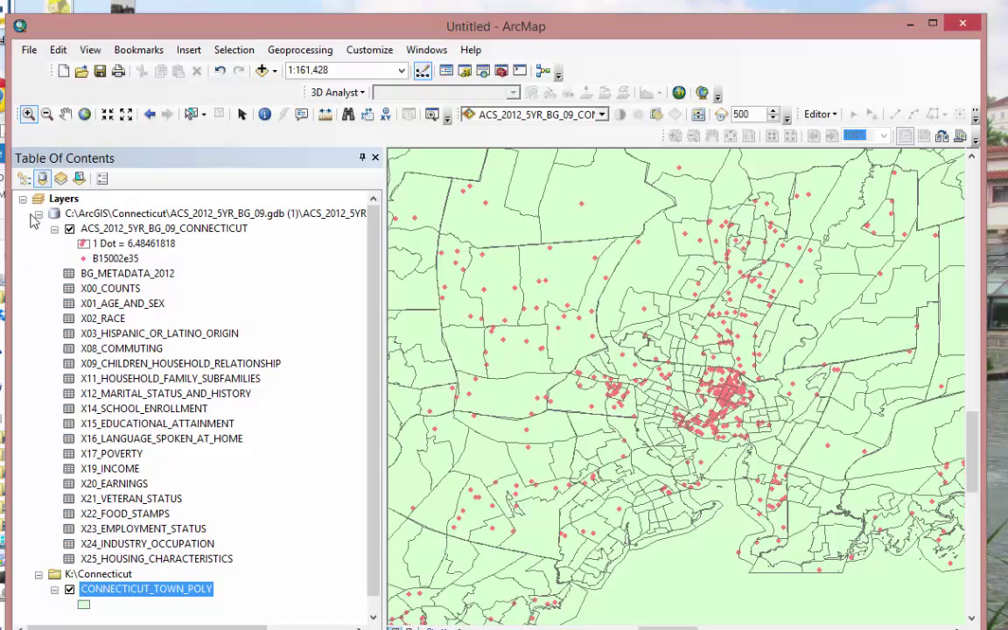
# Move CONNECTICUT_TOWN_POLY above the dot density layer and give it a Hollow symbol
pyautogui.click(24, 178)
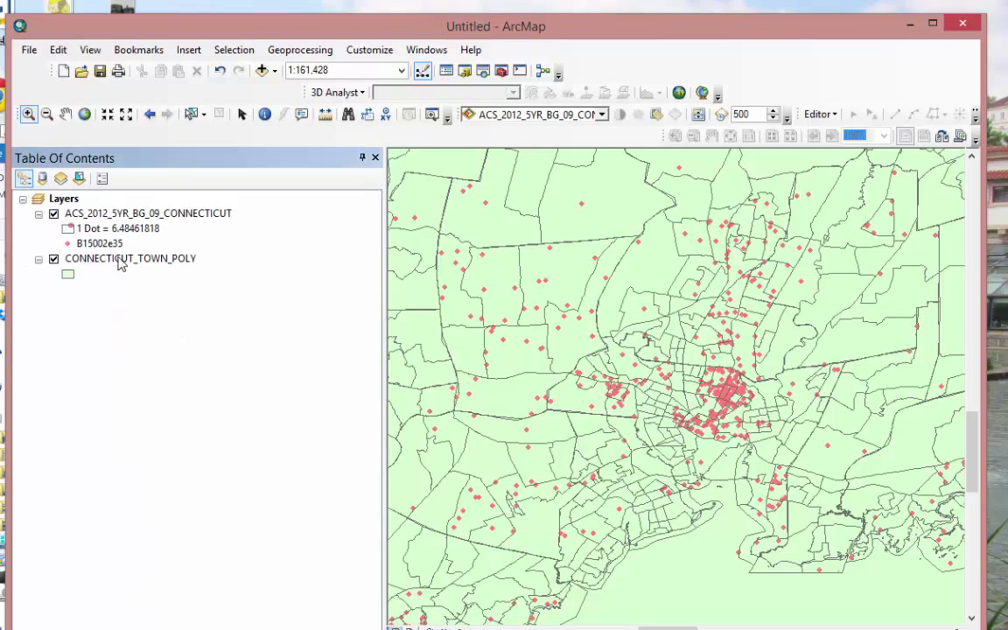
pyautogui.moveTo(121, 265); pyautogui.dragTo(135, 213)
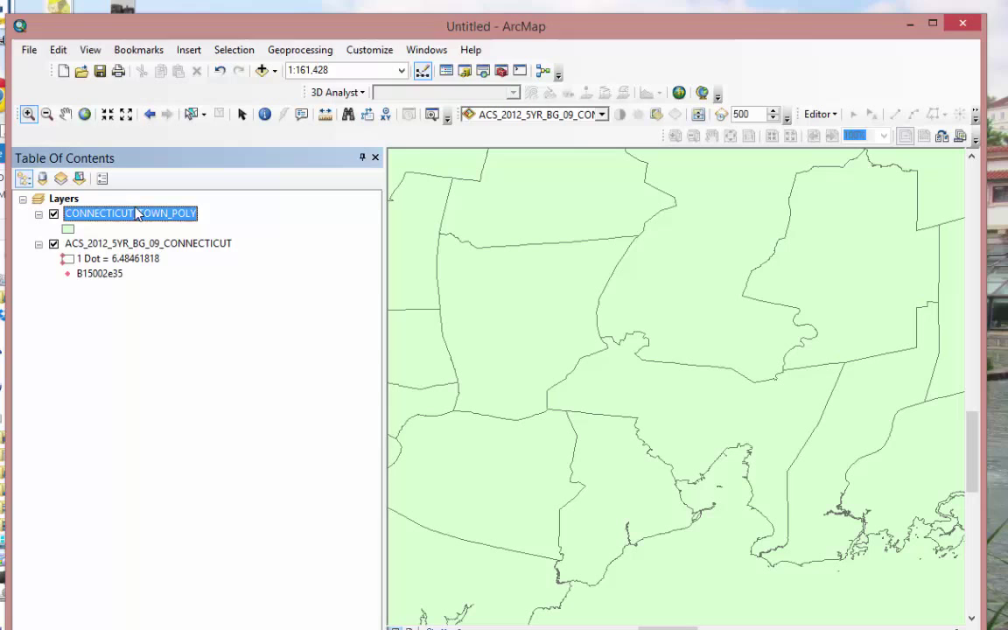
pyautogui.click(67, 228)
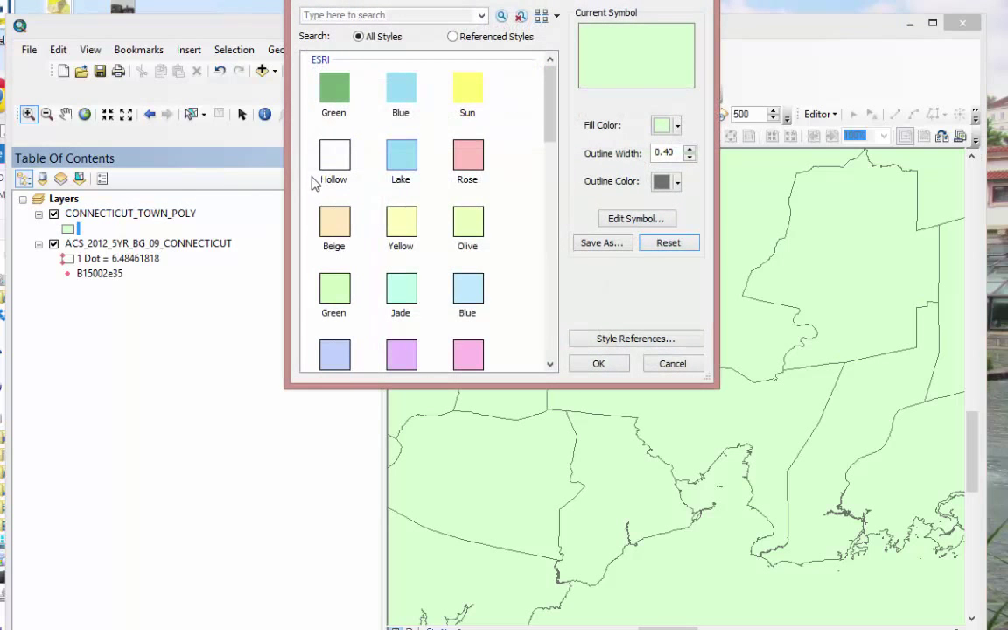
pyautogui.click(341, 158)
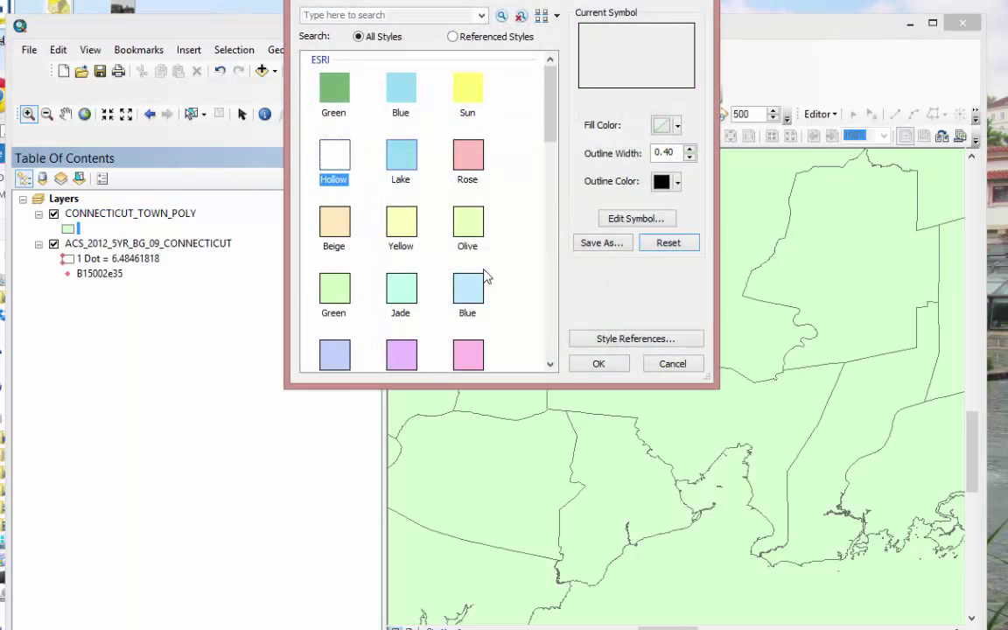
pyautogui.click(600, 364)
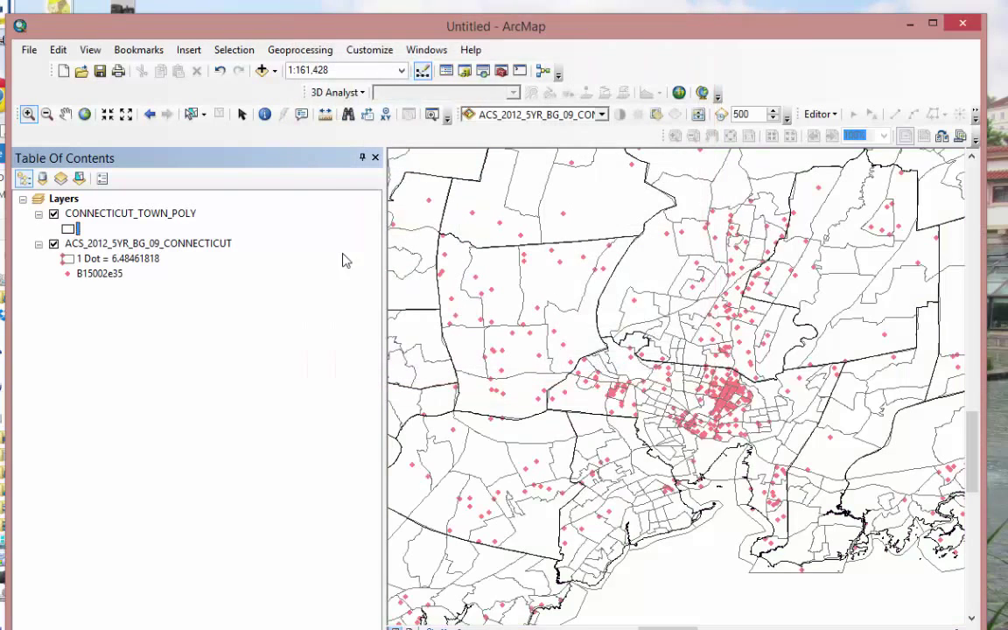
# Set the town polygons' outline colour to magenta
pyautogui.click(68, 229)
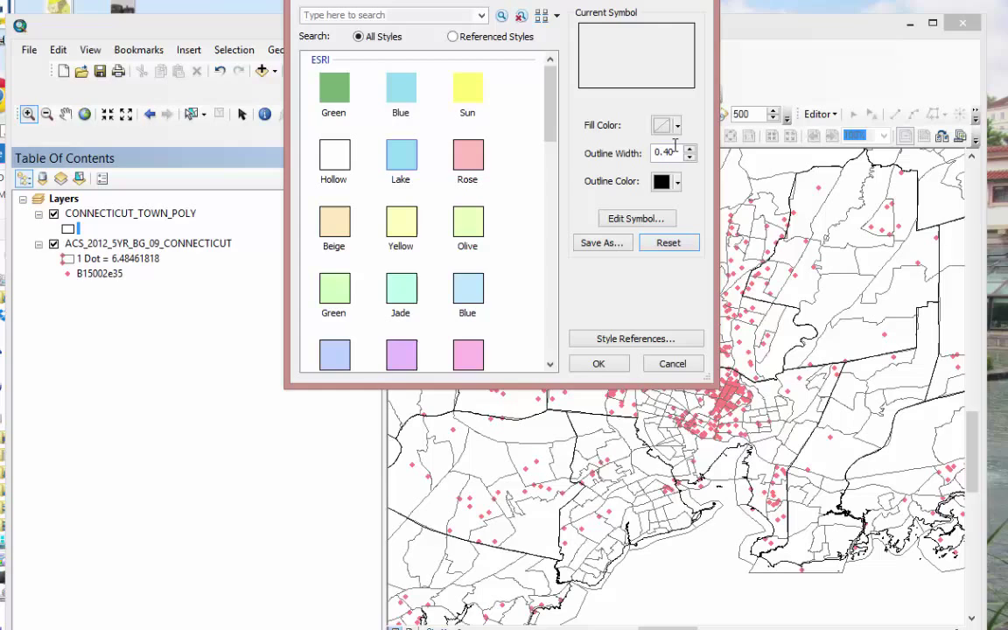
pyautogui.click(679, 183)
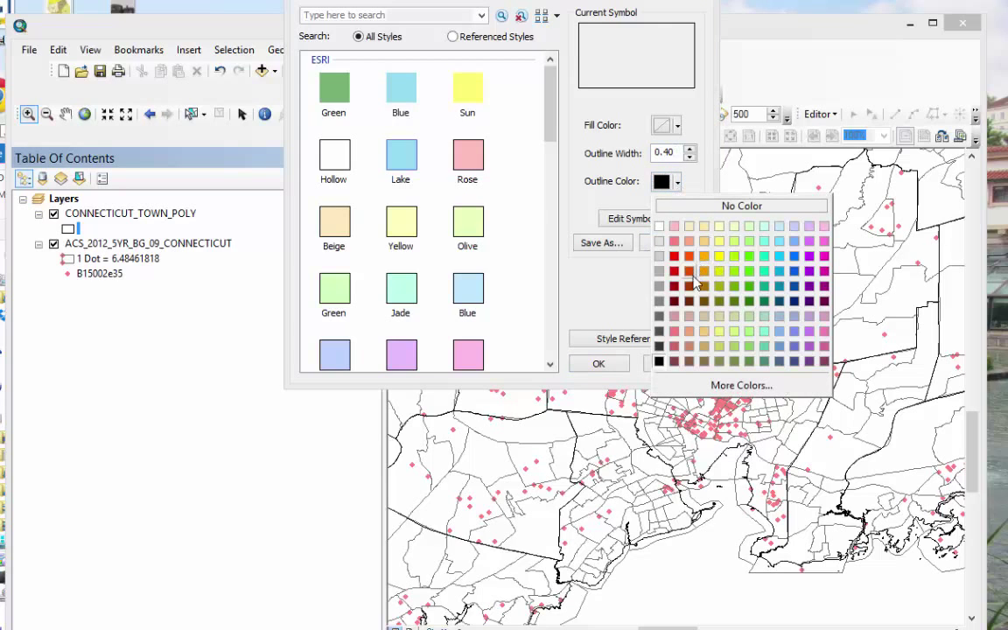
pyautogui.click(823, 272)
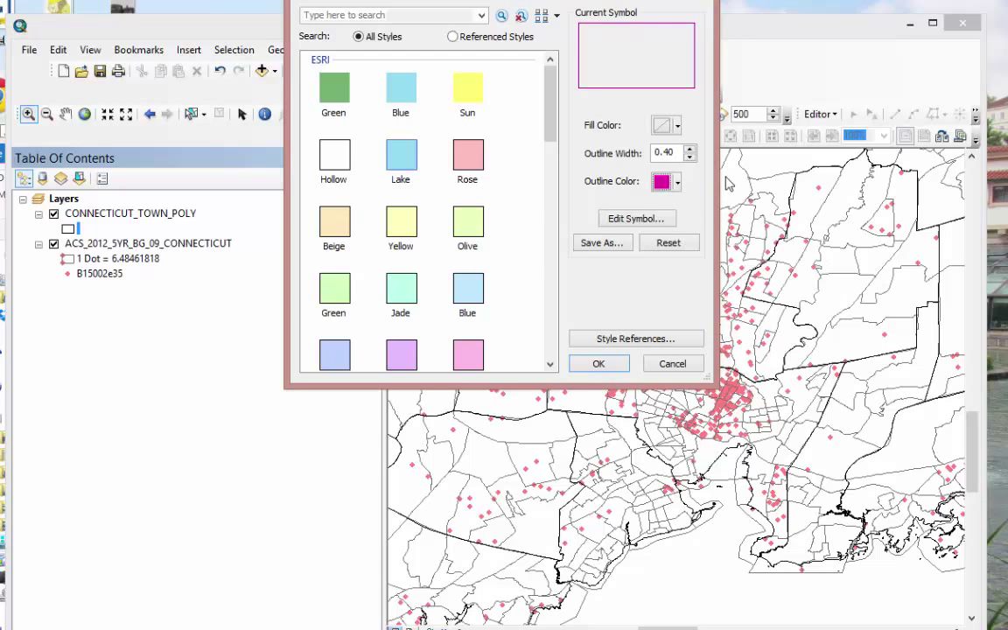
pyautogui.click(615, 363)
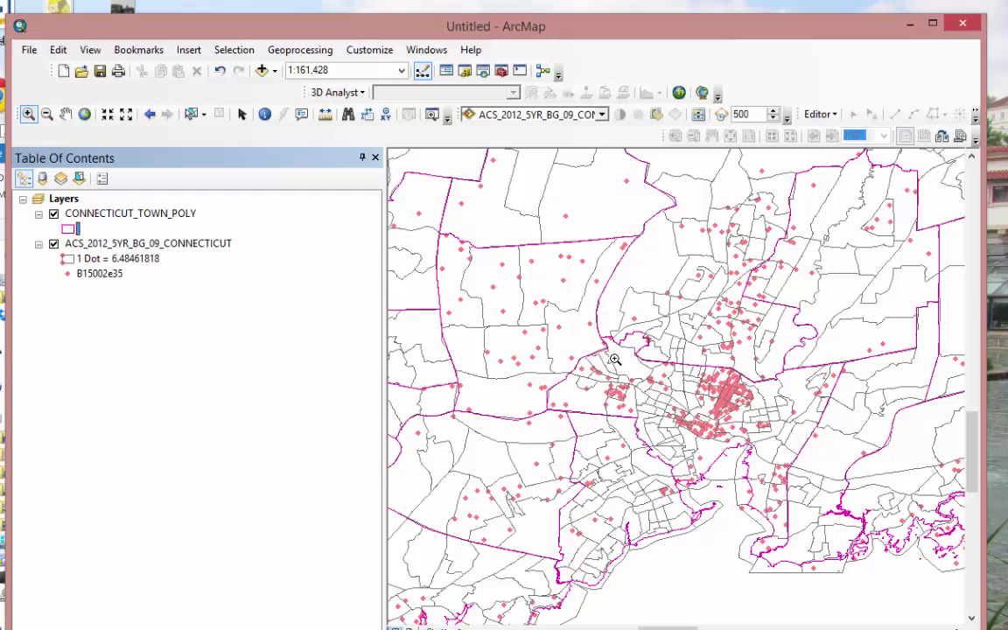
# Turn on labels for CONNECTICUT_TOWN_POLY and set its label field to TOWN
pyautogui.click(93, 214)
pyautogui.rightClick(93, 219)
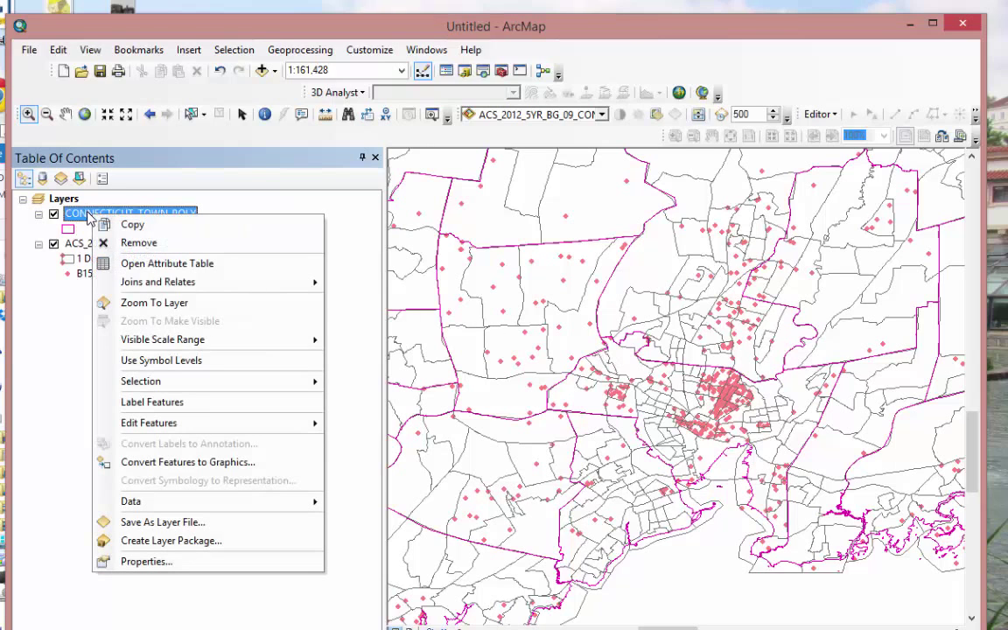
pyautogui.click(111, 403)
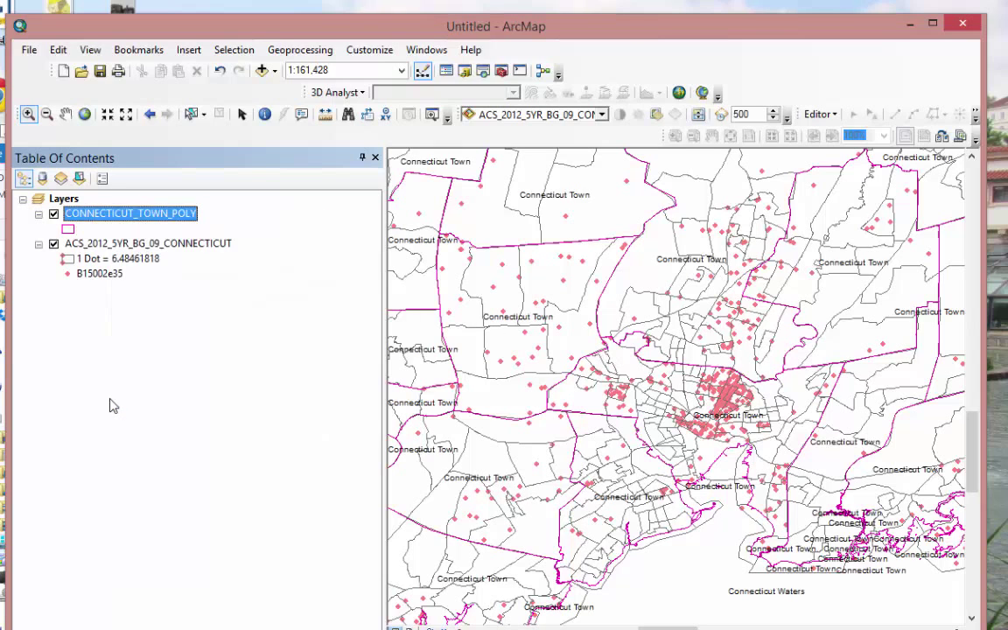
pyautogui.doubleClick(166, 217)
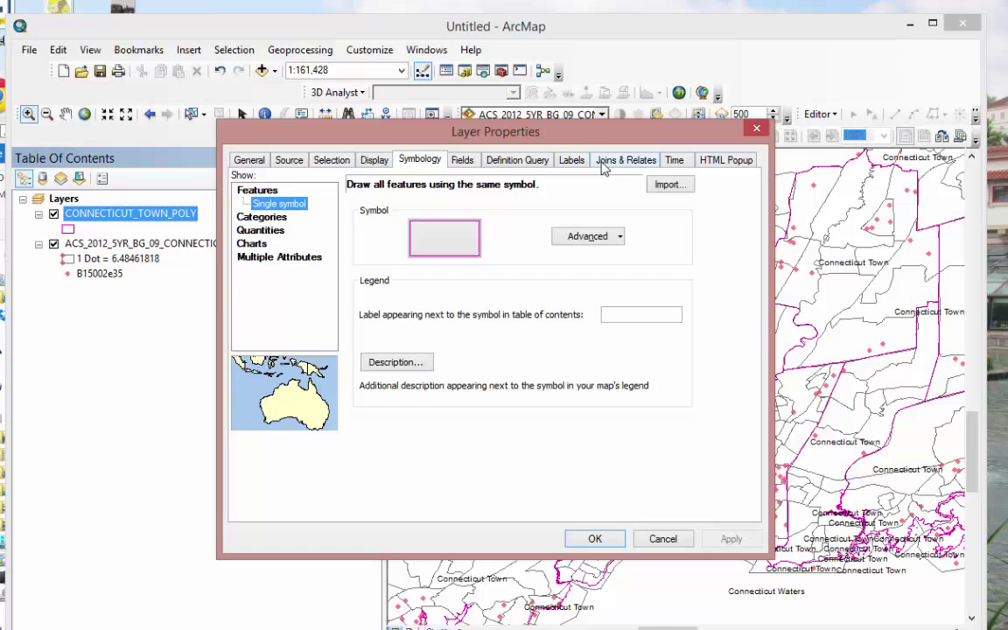
pyautogui.click(573, 161)
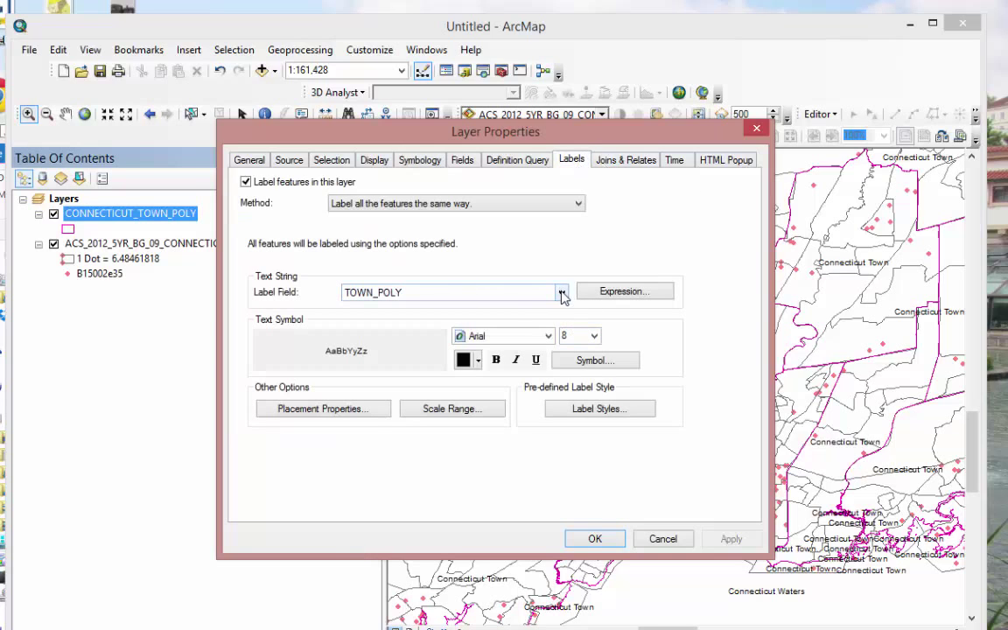
pyautogui.click(562, 293)
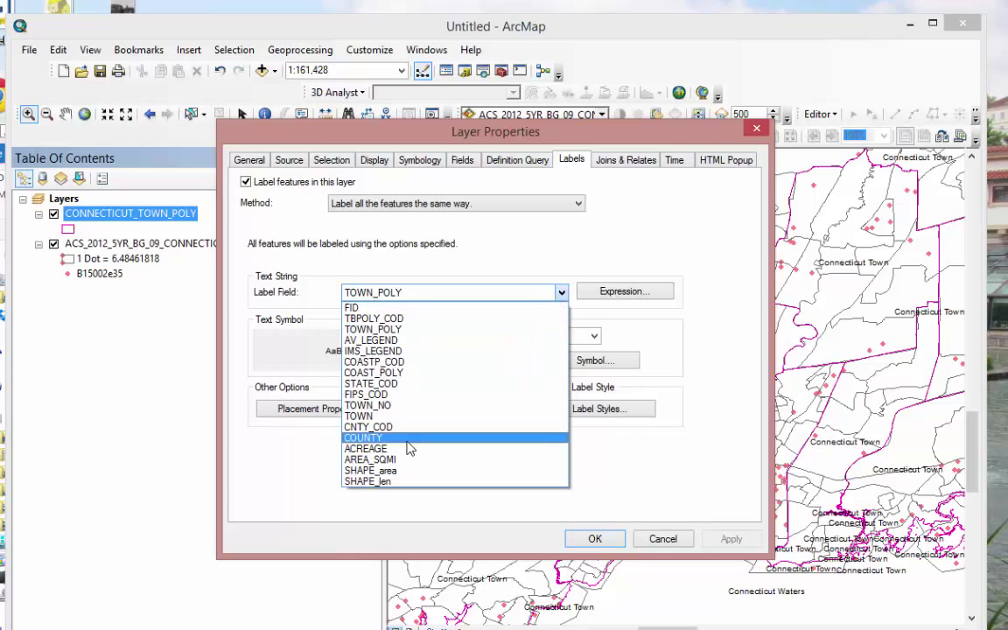
pyautogui.click(368, 415)
pyautogui.click(595, 540)
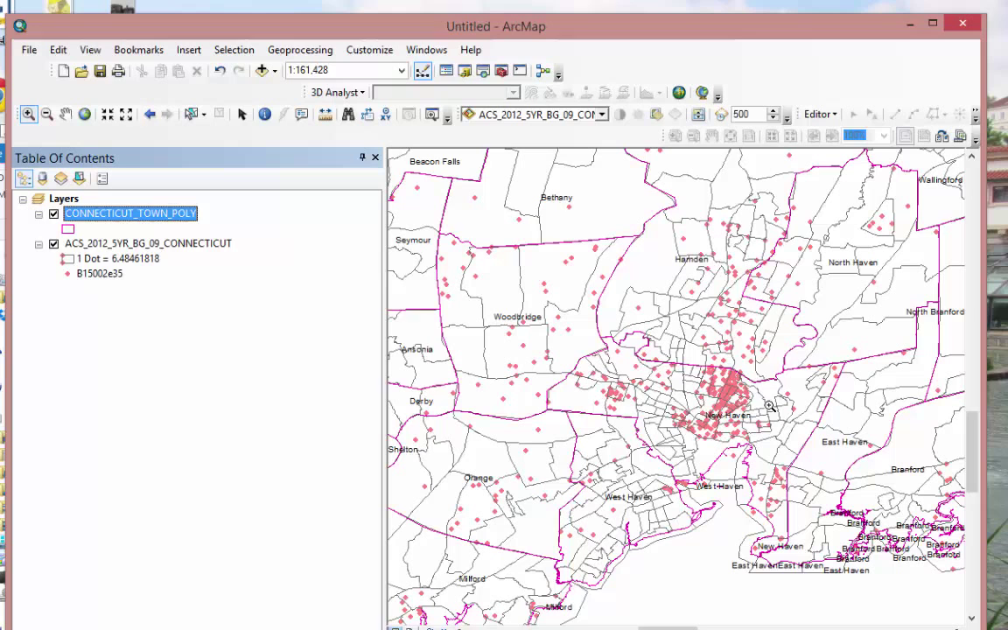
# Pan west along the coast from Bridgeport to center Stamford and Greenwich
pyautogui.click(66, 114)
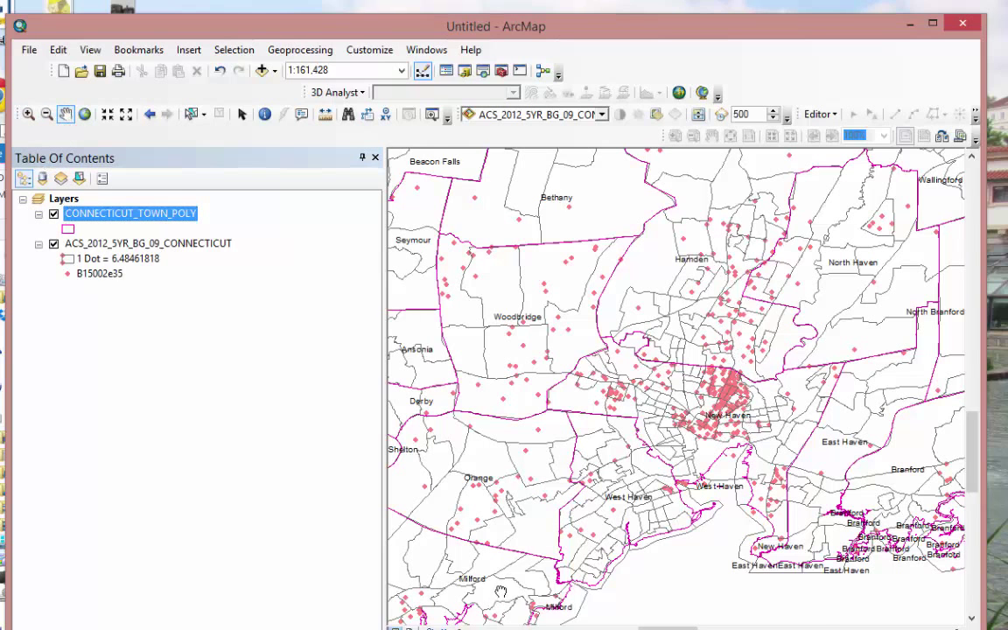
pyautogui.moveTo(501, 591); pyautogui.dragTo(808, 335)
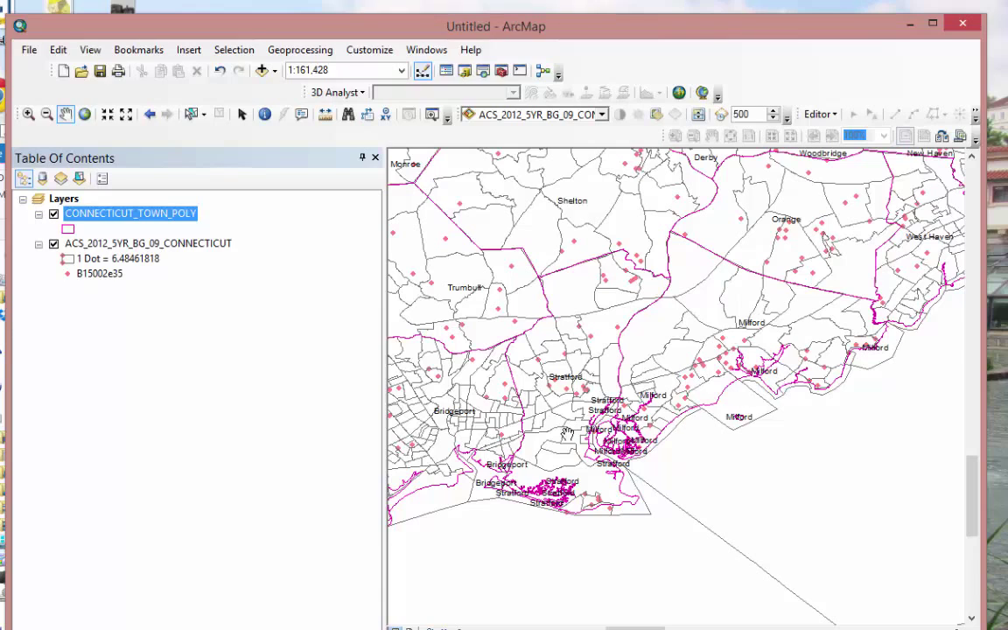
pyautogui.moveTo(389, 494); pyautogui.dragTo(778, 413)
pyautogui.moveTo(554, 446); pyautogui.dragTo(757, 434)
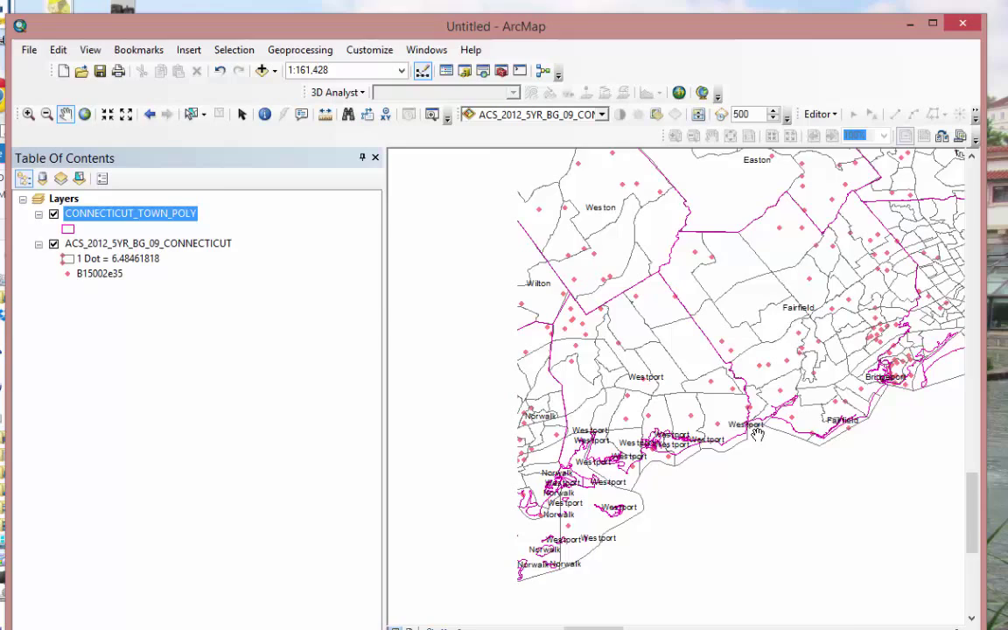
pyautogui.moveTo(677, 522); pyautogui.dragTo(752, 483)
pyautogui.moveTo(625, 557); pyautogui.dragTo(827, 485)
pyautogui.moveTo(607, 543); pyautogui.dragTo(733, 512)
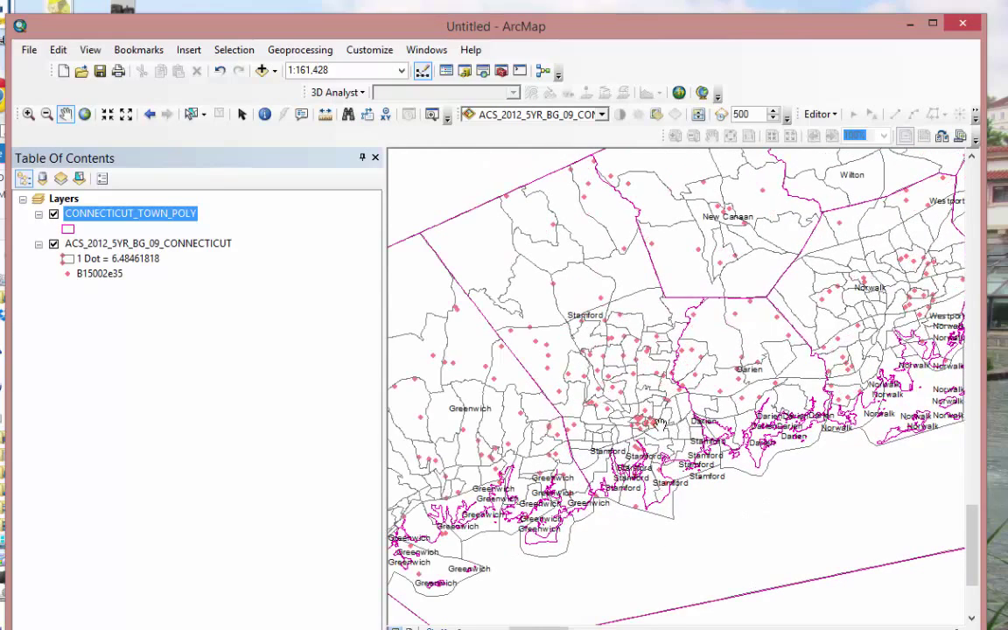
pyautogui.moveTo(614, 540); pyautogui.dragTo(641, 544)
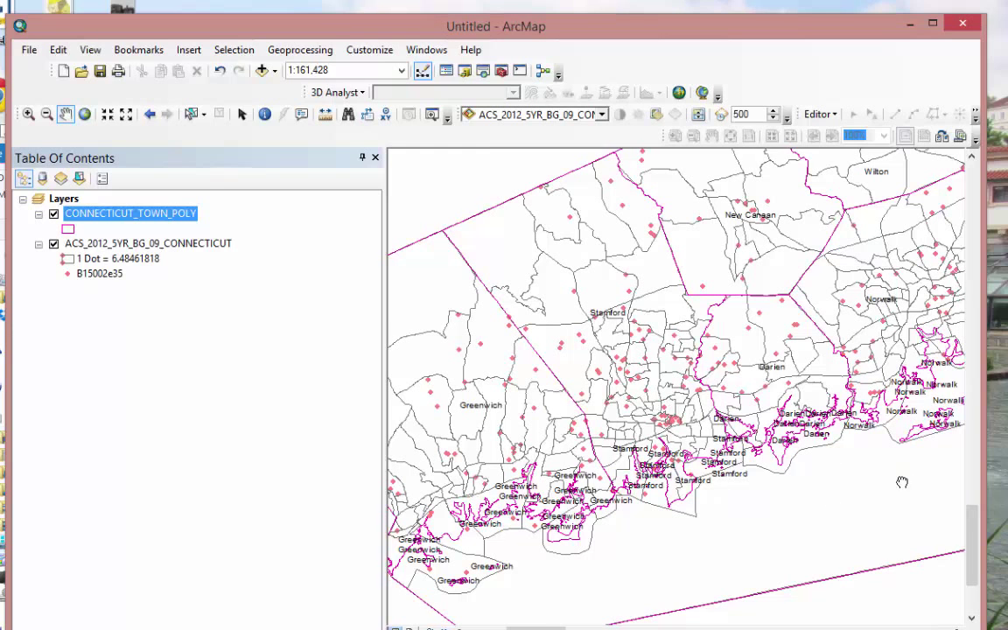
# Pan back east toward Norwalk, Westport and Fairfield to check their labels
pyautogui.moveTo(902, 482); pyautogui.dragTo(706, 515)
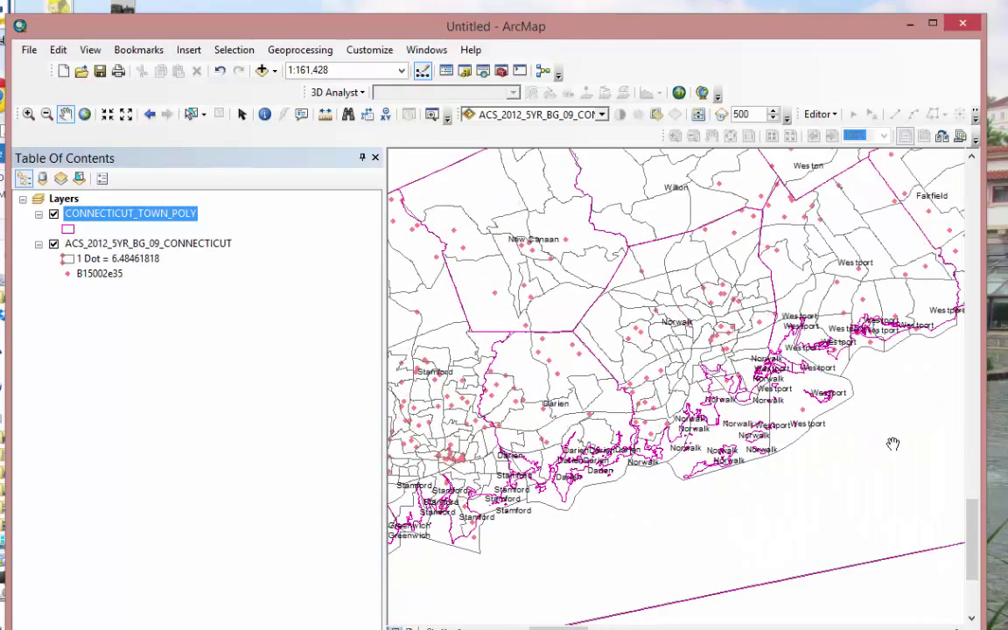
pyautogui.moveTo(892, 444); pyautogui.dragTo(789, 462)
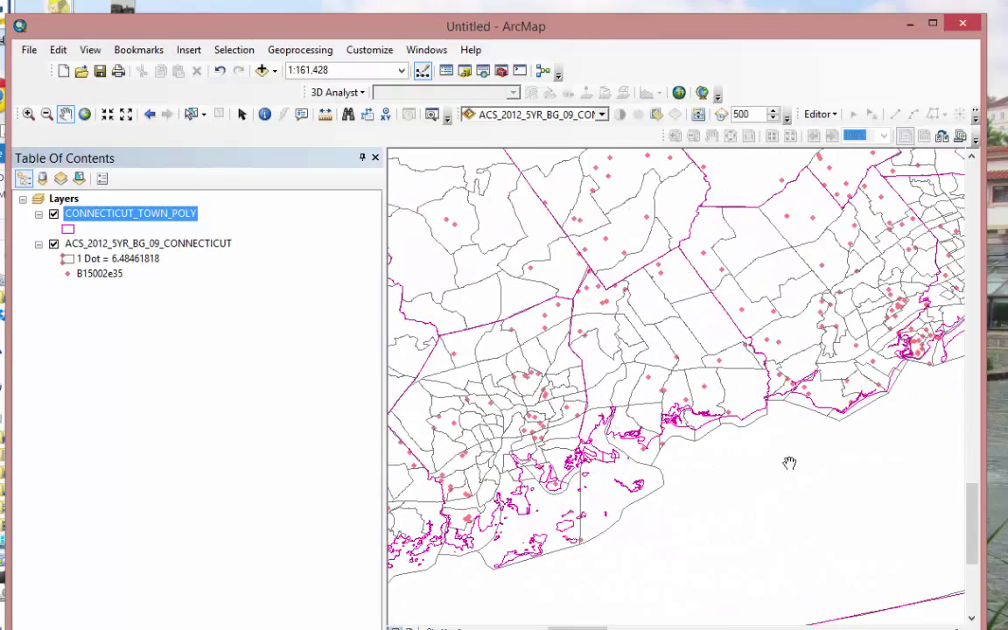
pyautogui.moveTo(866, 473); pyautogui.dragTo(771, 495)
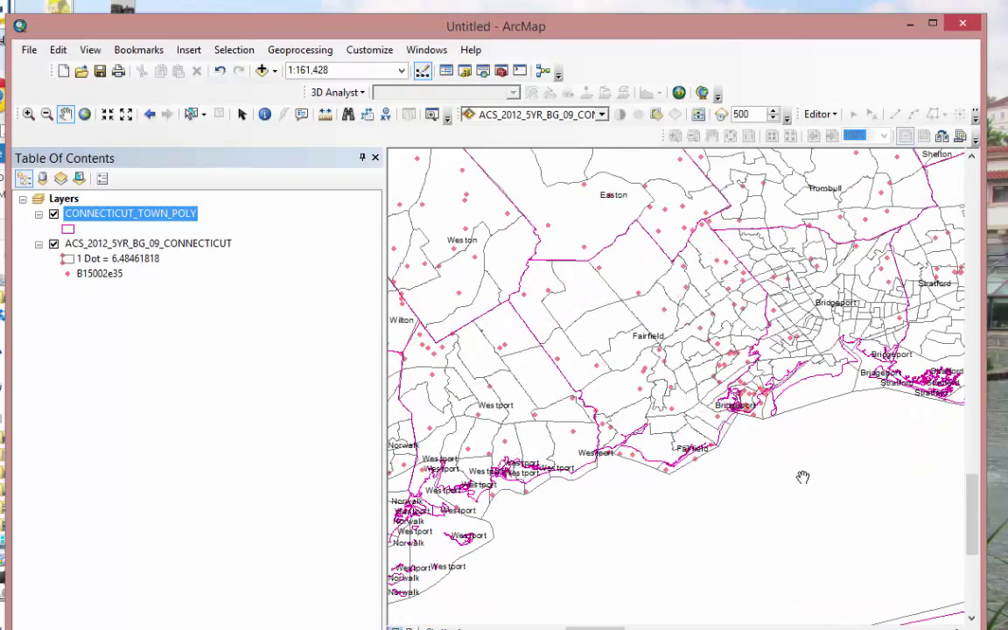
pyautogui.moveTo(591, 549); pyautogui.dragTo(735, 468)
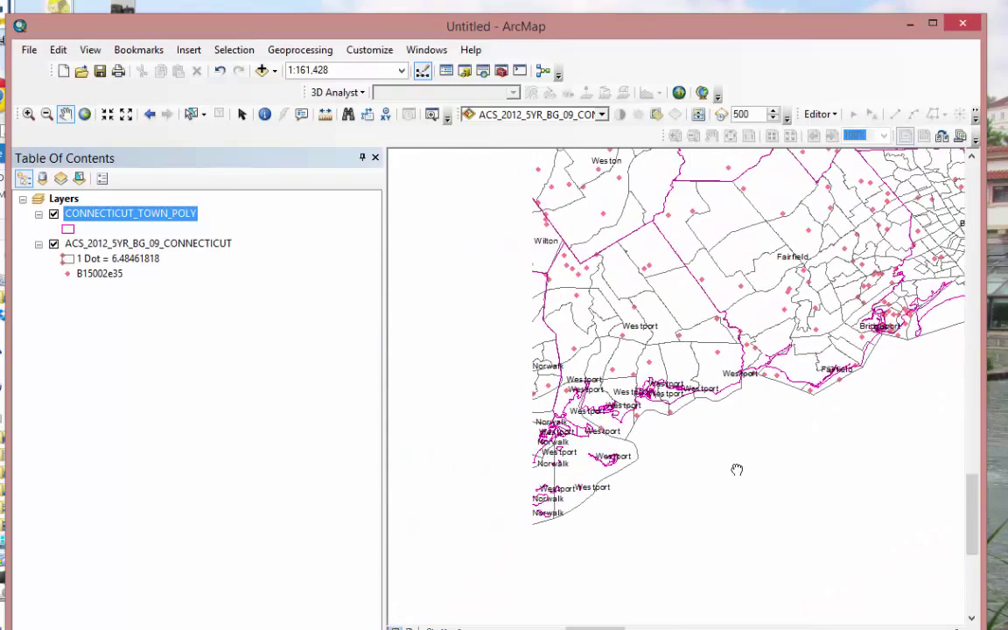